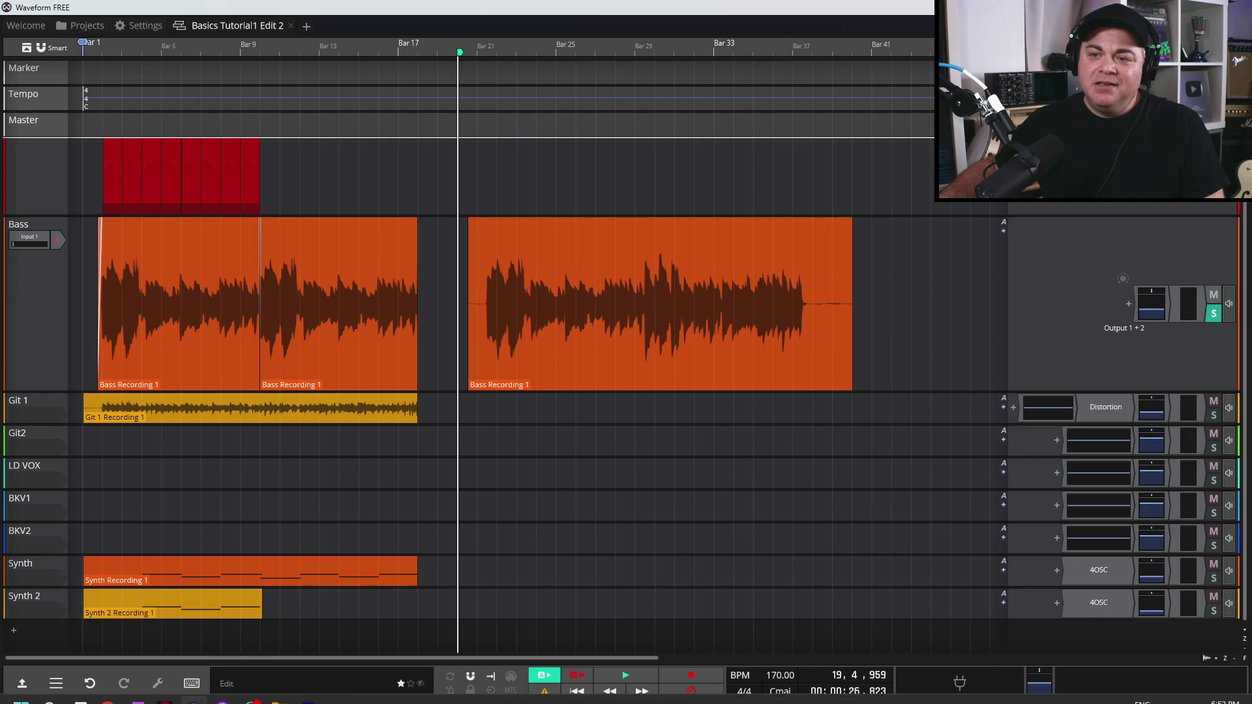
Bring up File Explorer on the C:\Program Files\Common Files\VST3 plugin folder.
left_click(274, 695)
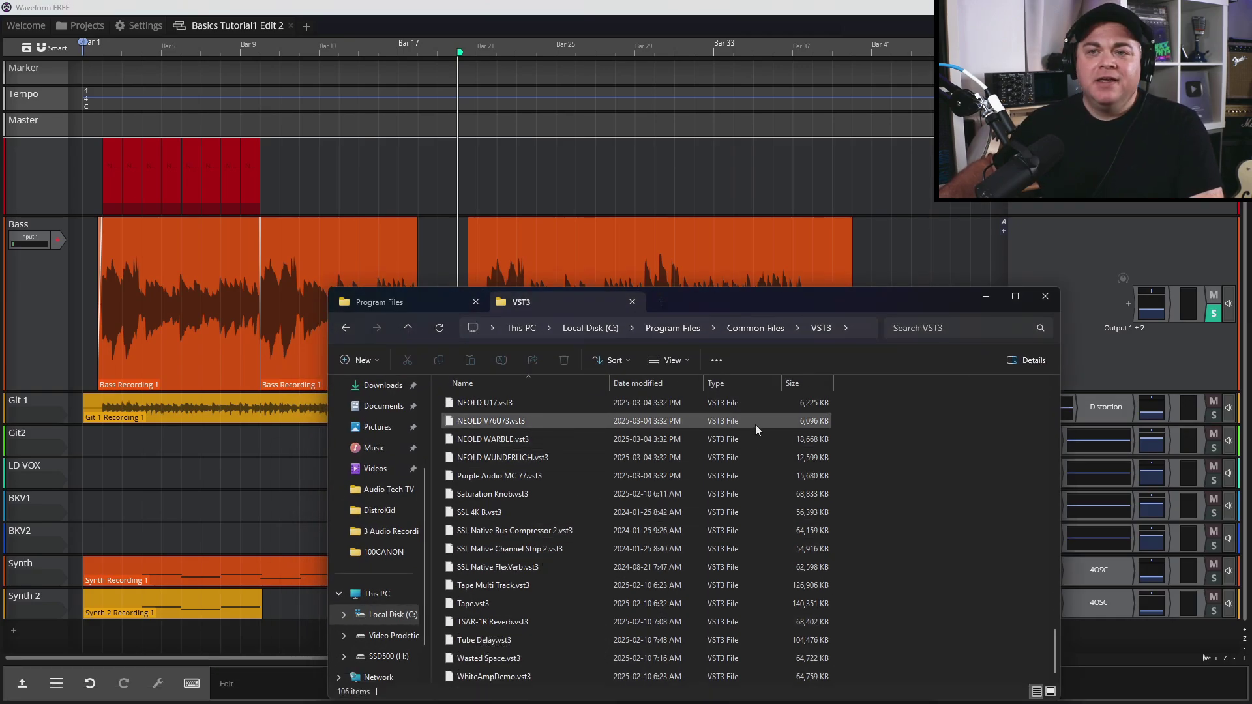
Browse Program Files into Steinberg > Vstplugins, which turns out to be empty.
left_click(397, 300)
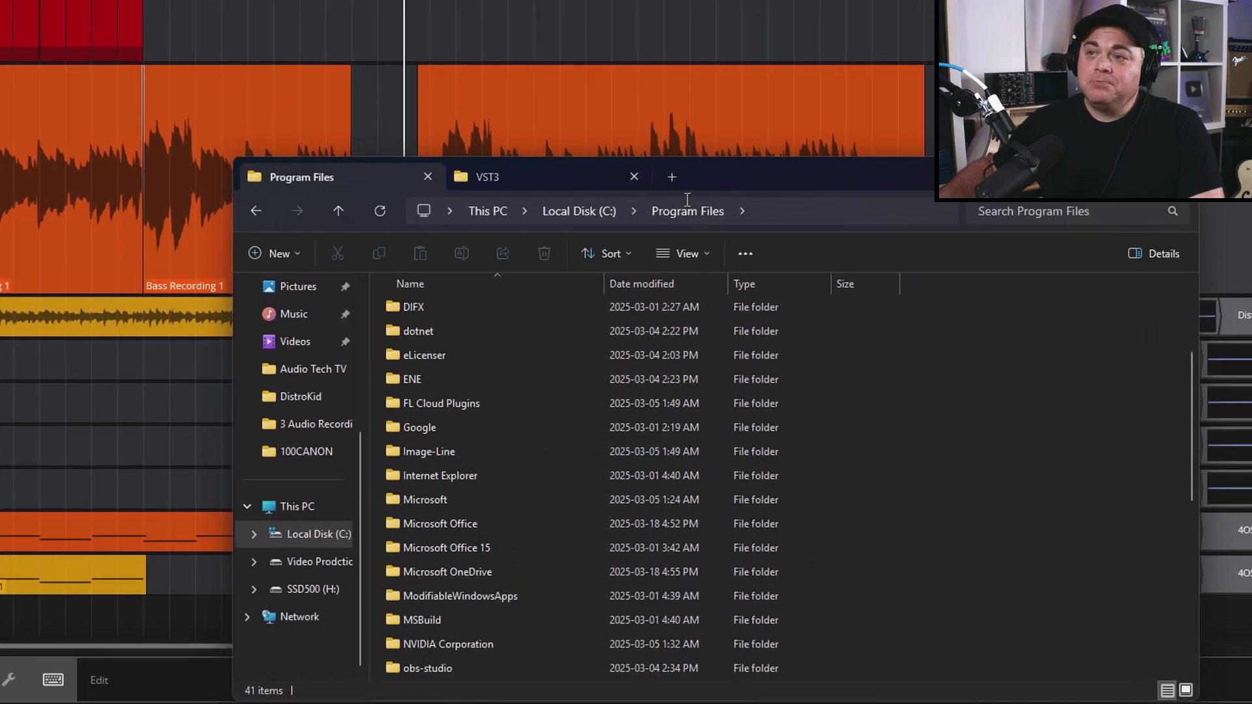
scroll(554, 495, "down", 8)
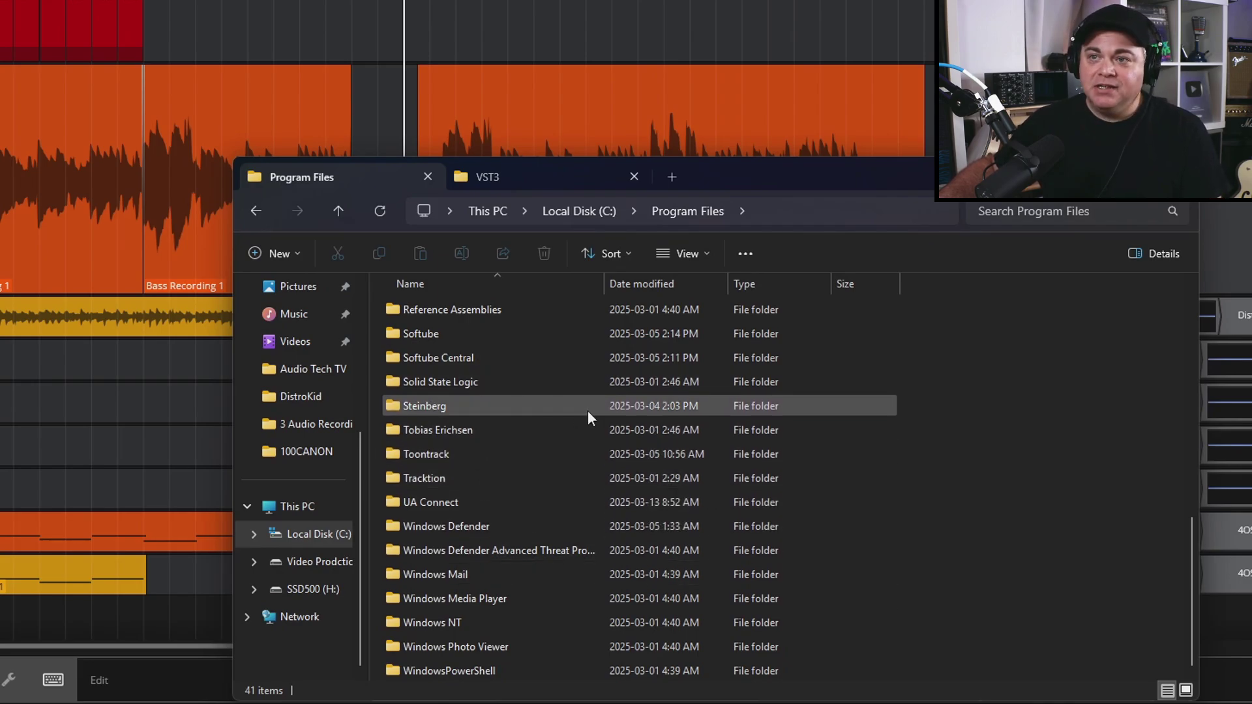
left_click(289, 254)
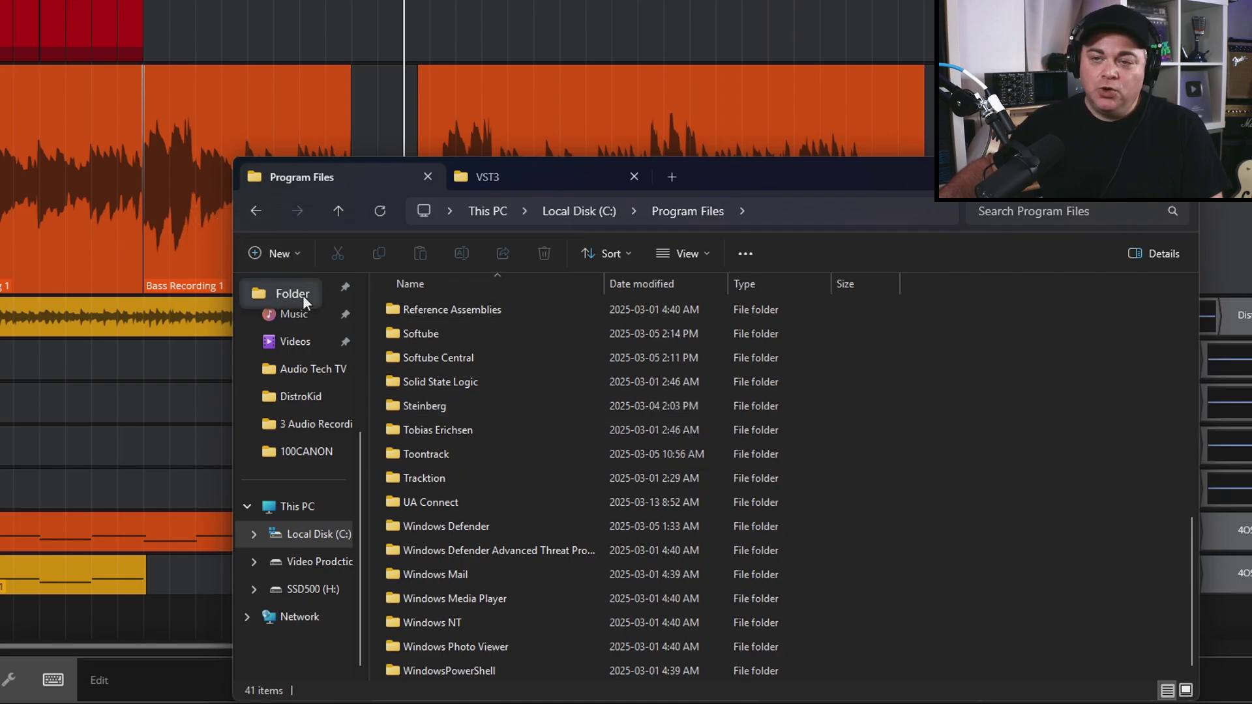
left_click(984, 479)
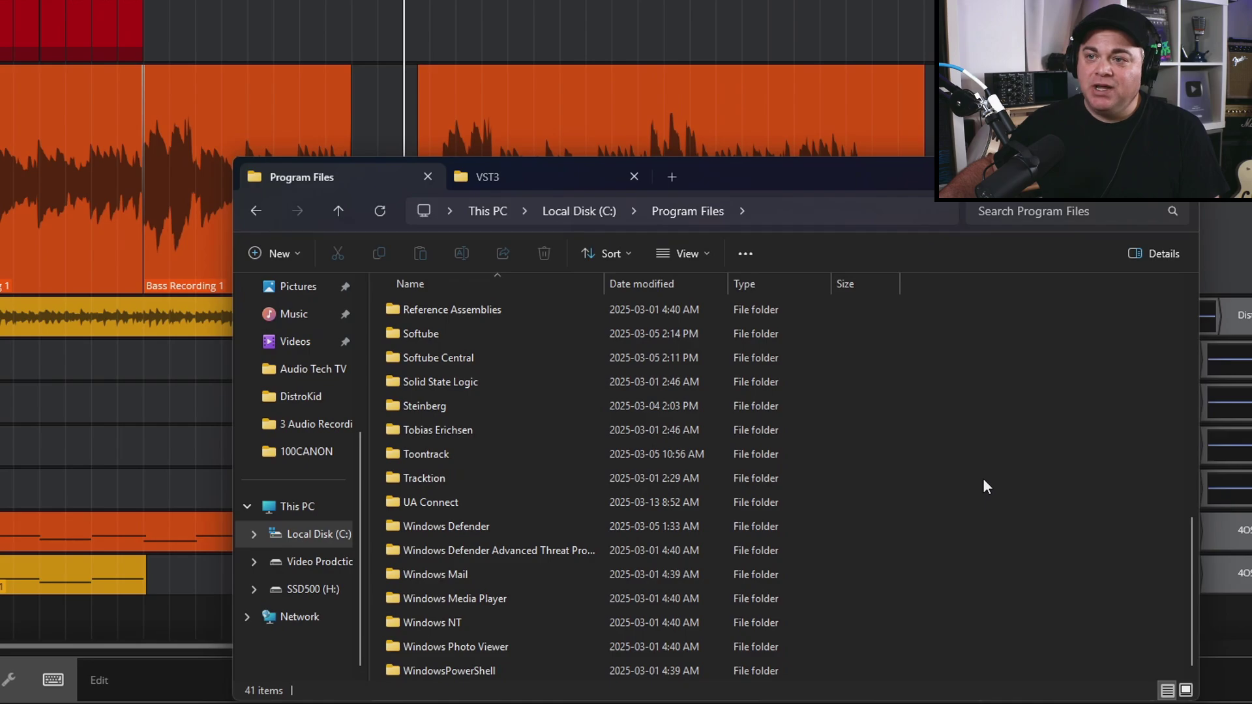
mouse_move(427, 406)
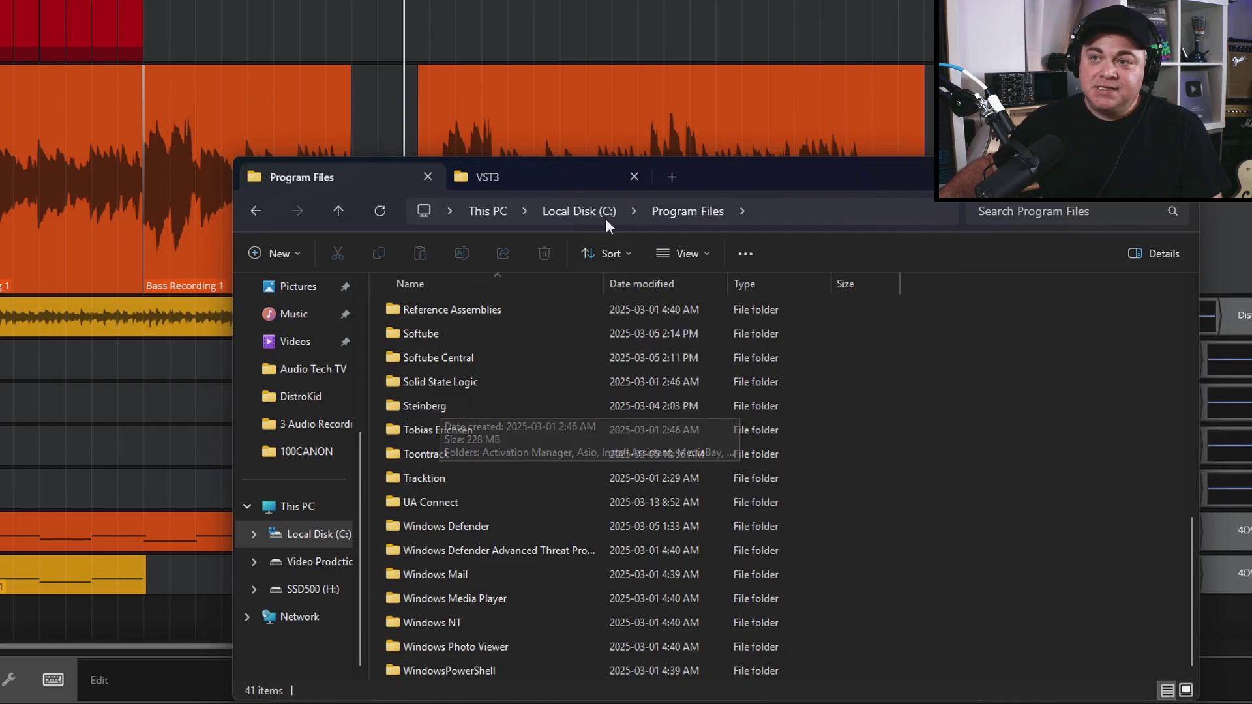
double_click(413, 411)
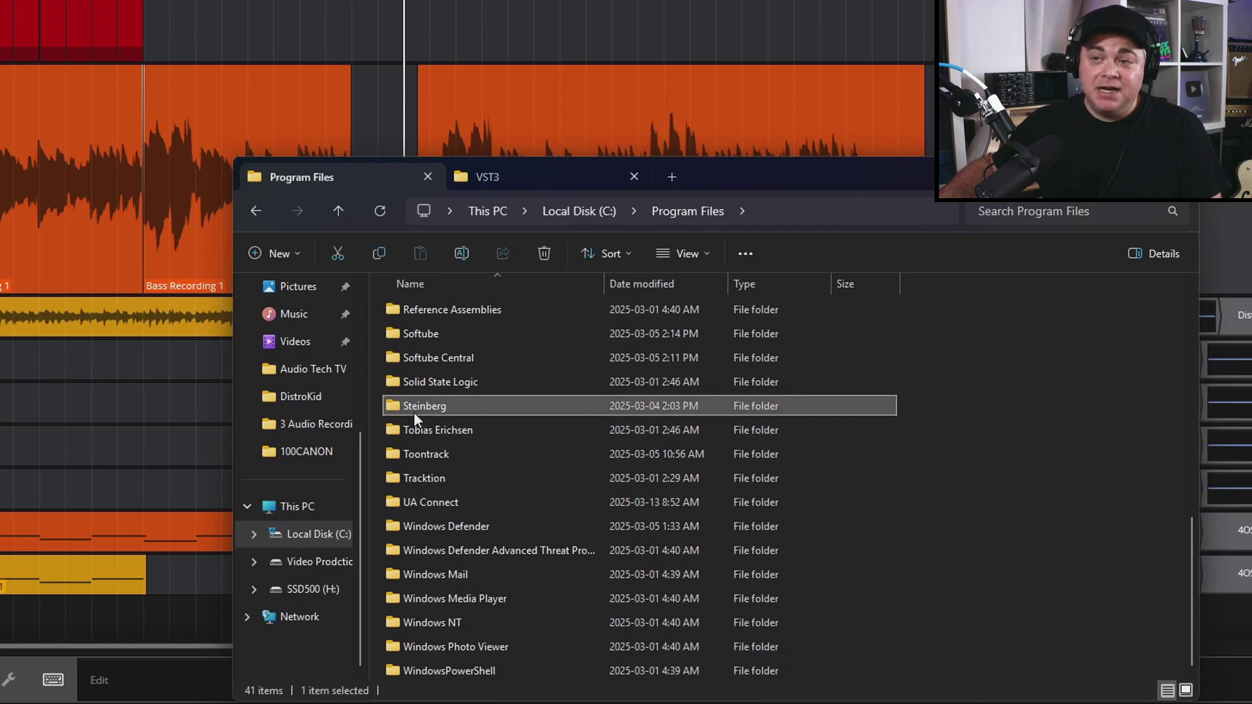
double_click(418, 430)
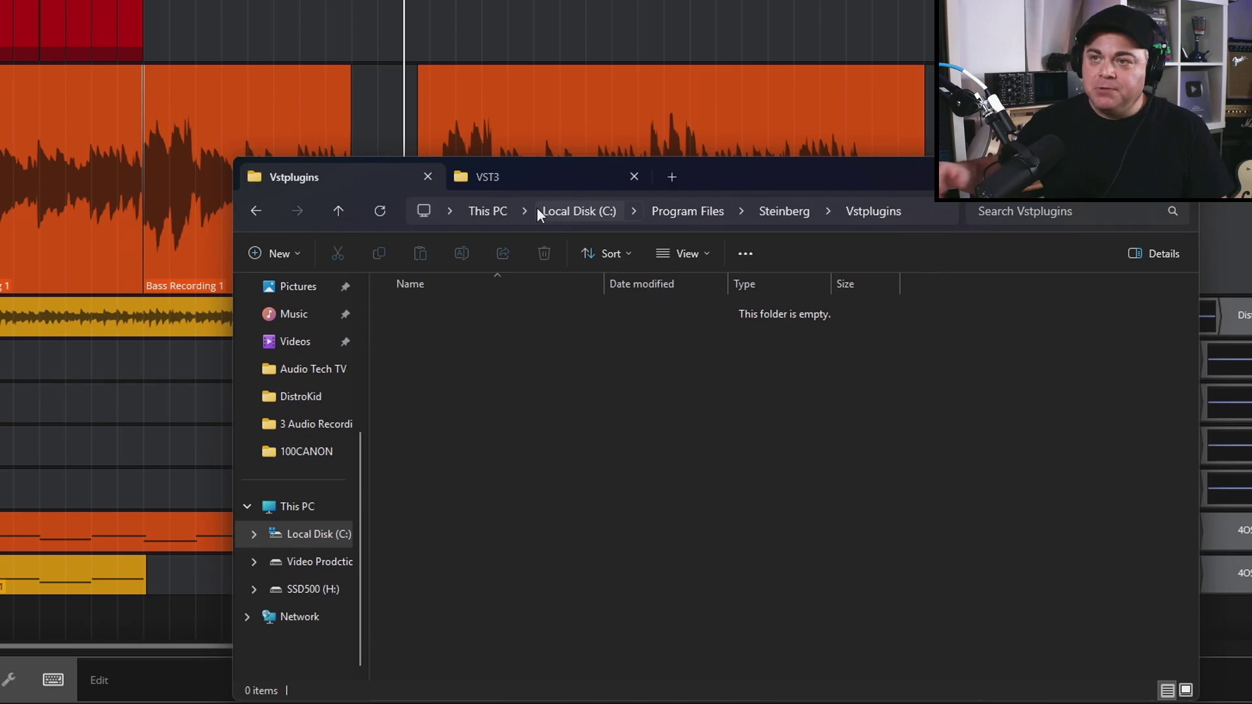
Review the plugin files in the VST3 tab, then close File Explorer.
left_click(541, 176)
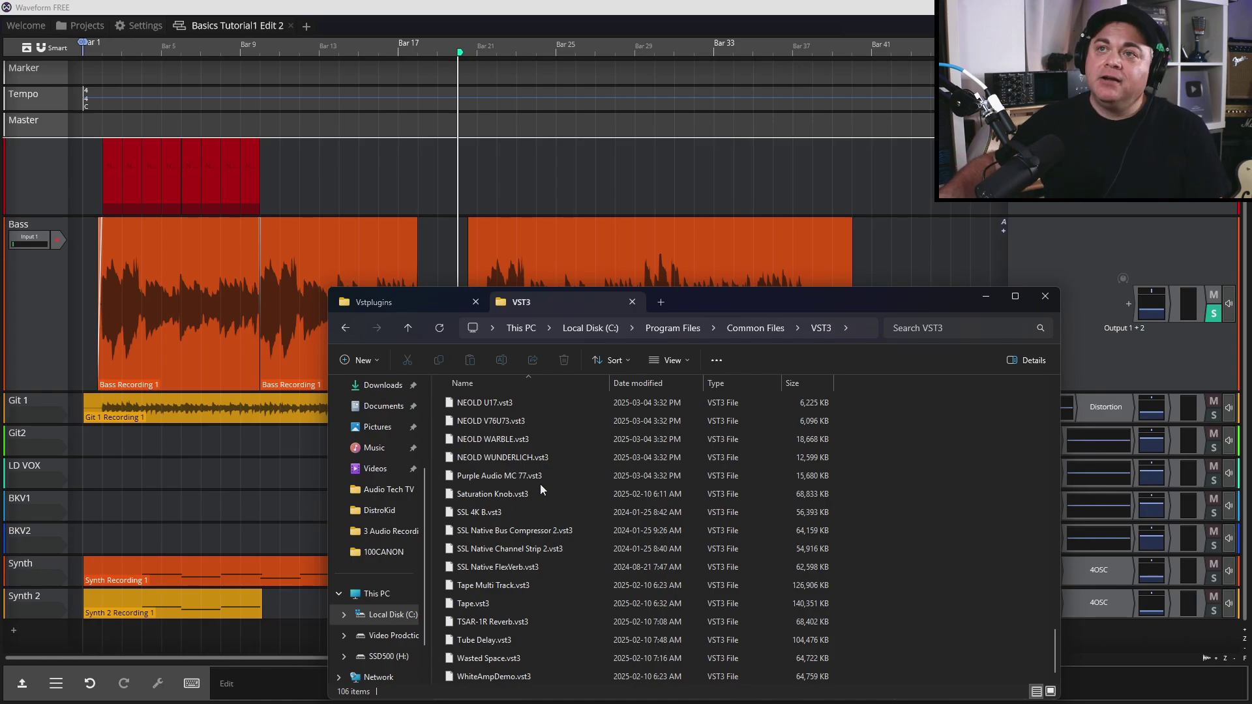
left_click(1044, 296)
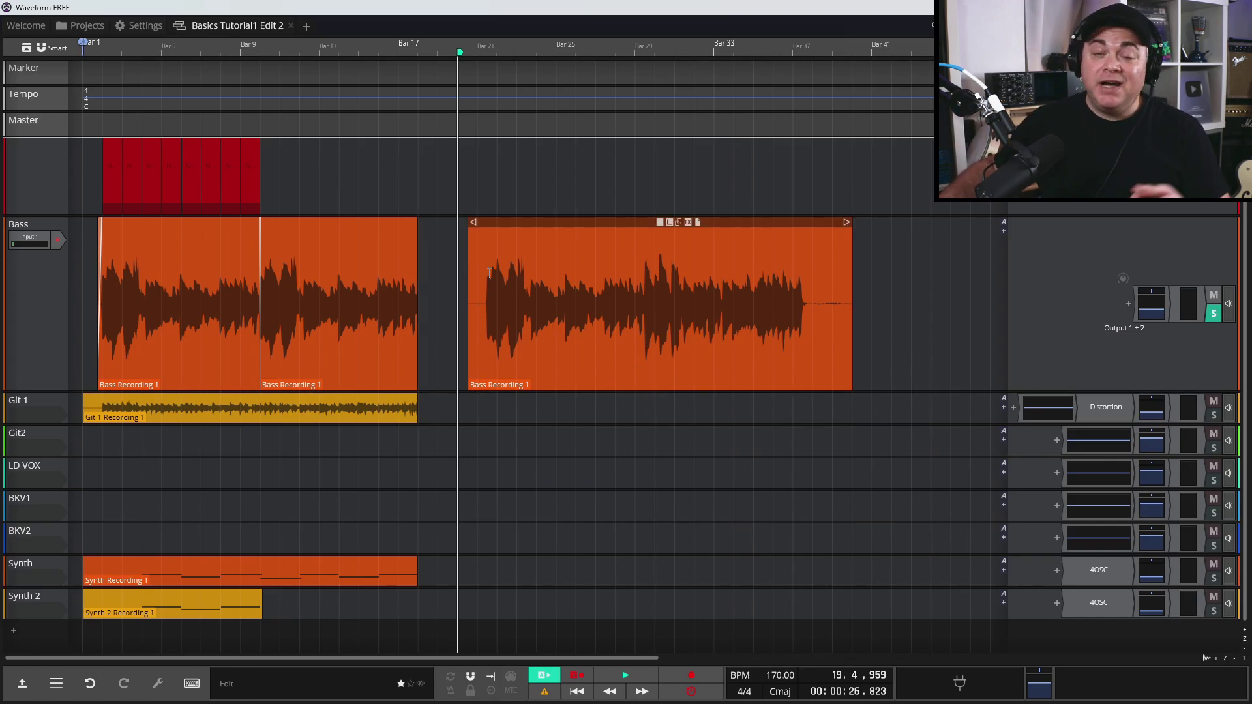
Show the Settings > Plugins scan menu offering VST, VST3, LV2 and Cmajor scans.
left_click(143, 26)
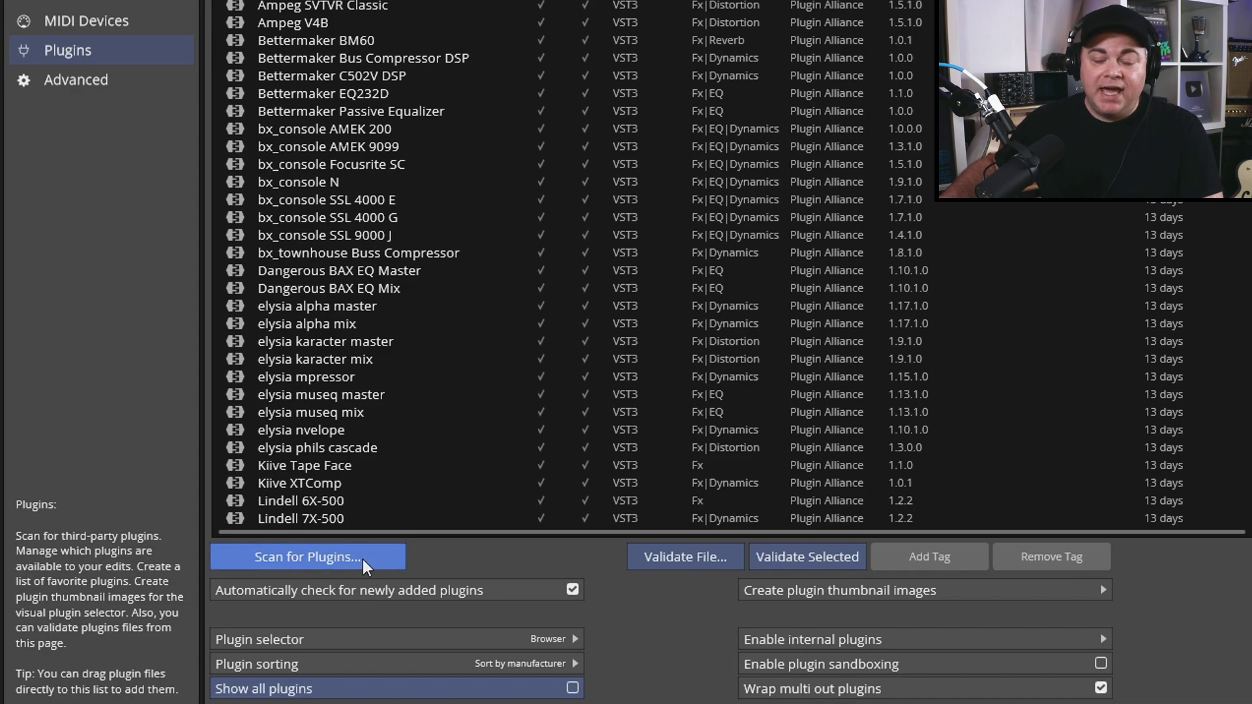
left_click(332, 565)
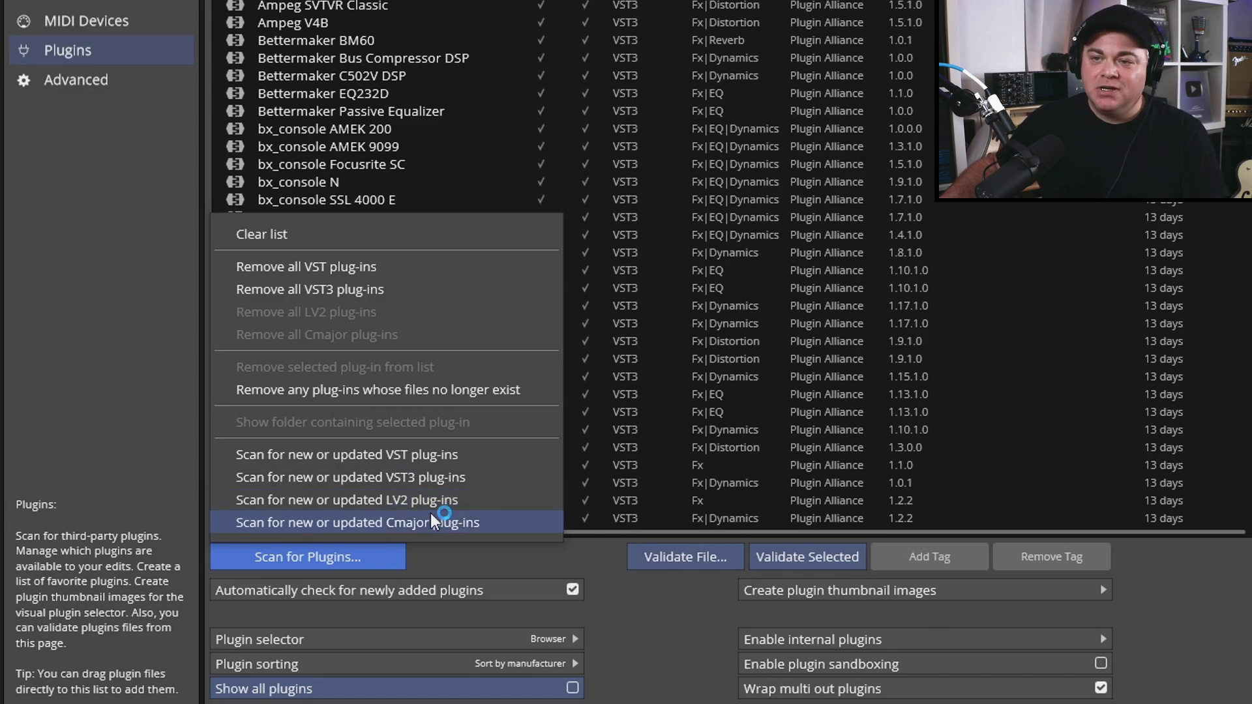
left_click(398, 457)
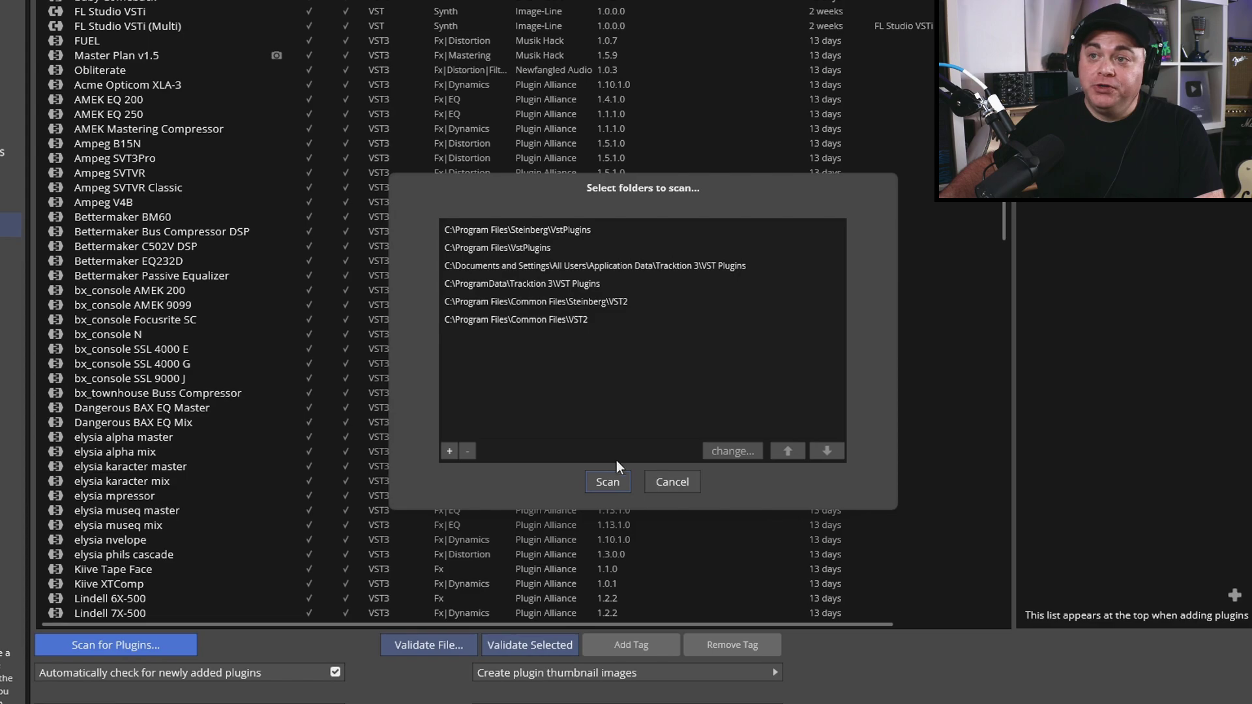
left_click(671, 482)
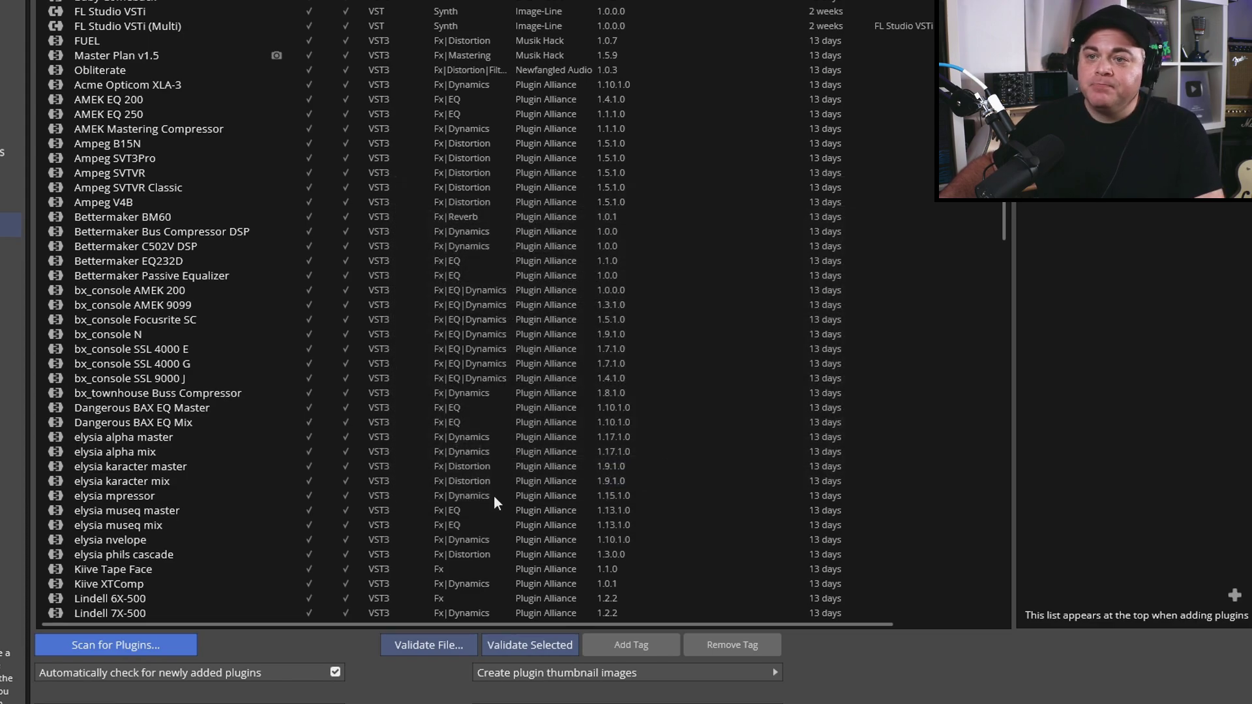
left_click(146, 646)
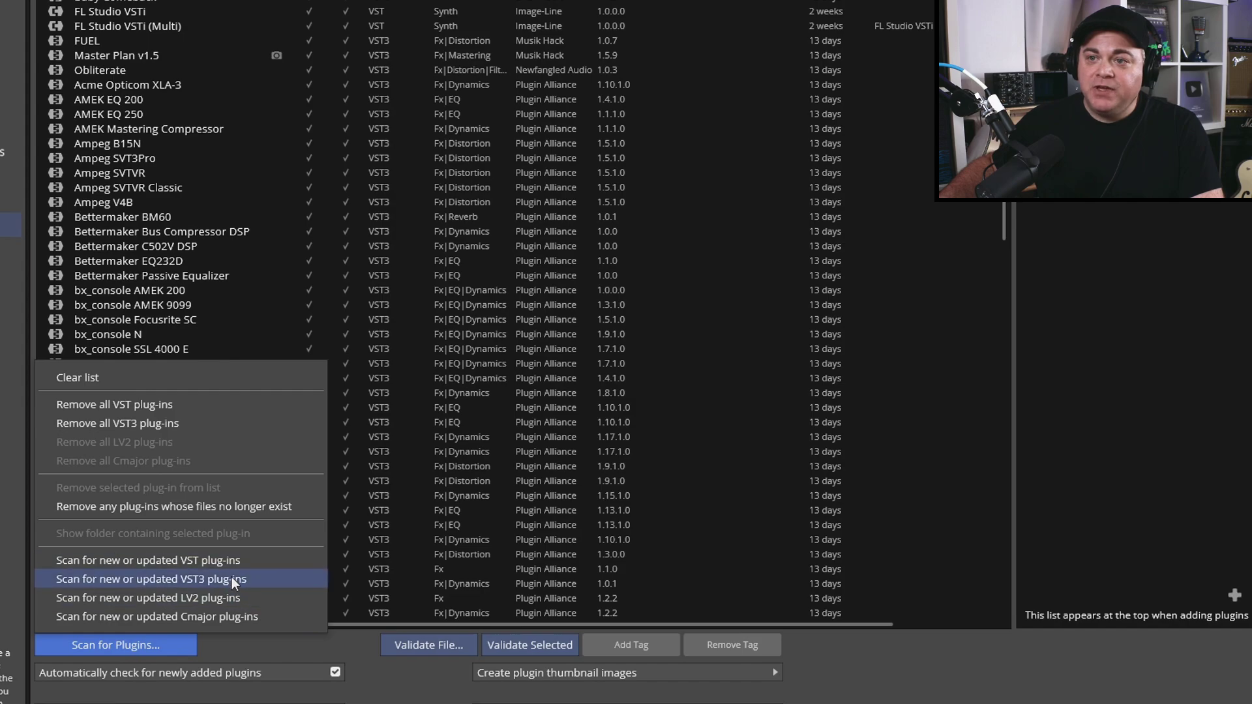
left_click(230, 576)
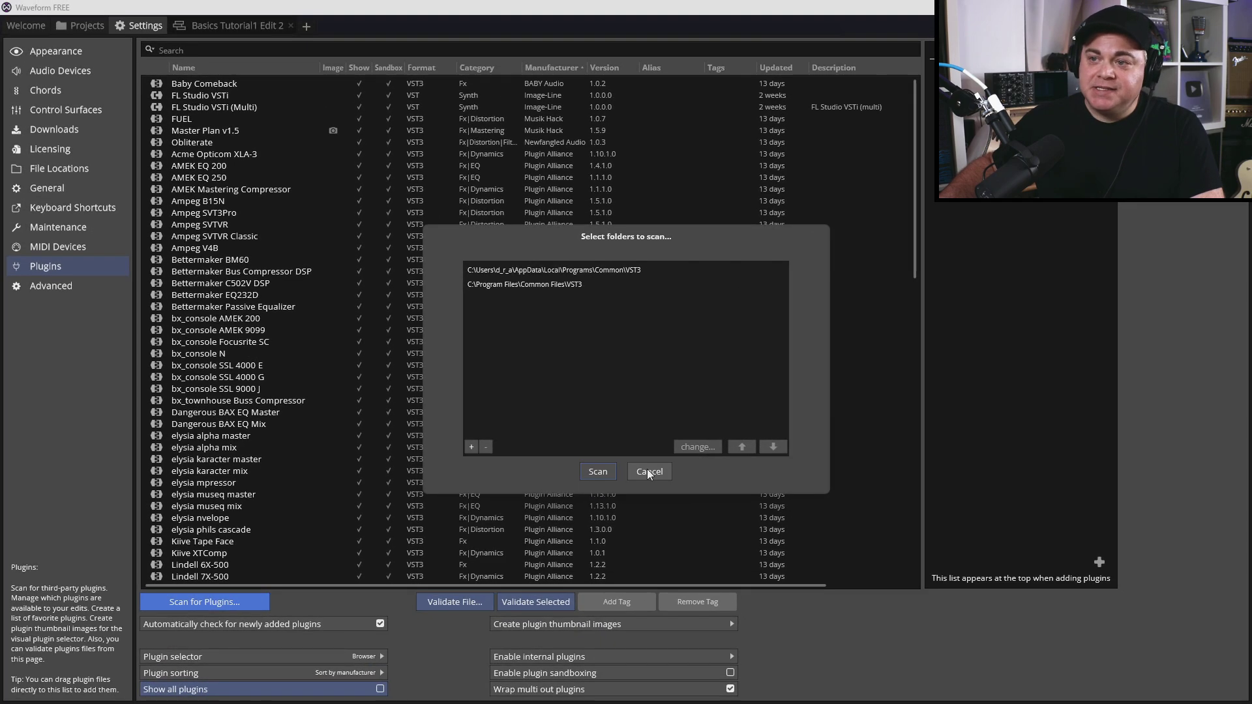
left_click(671, 482)
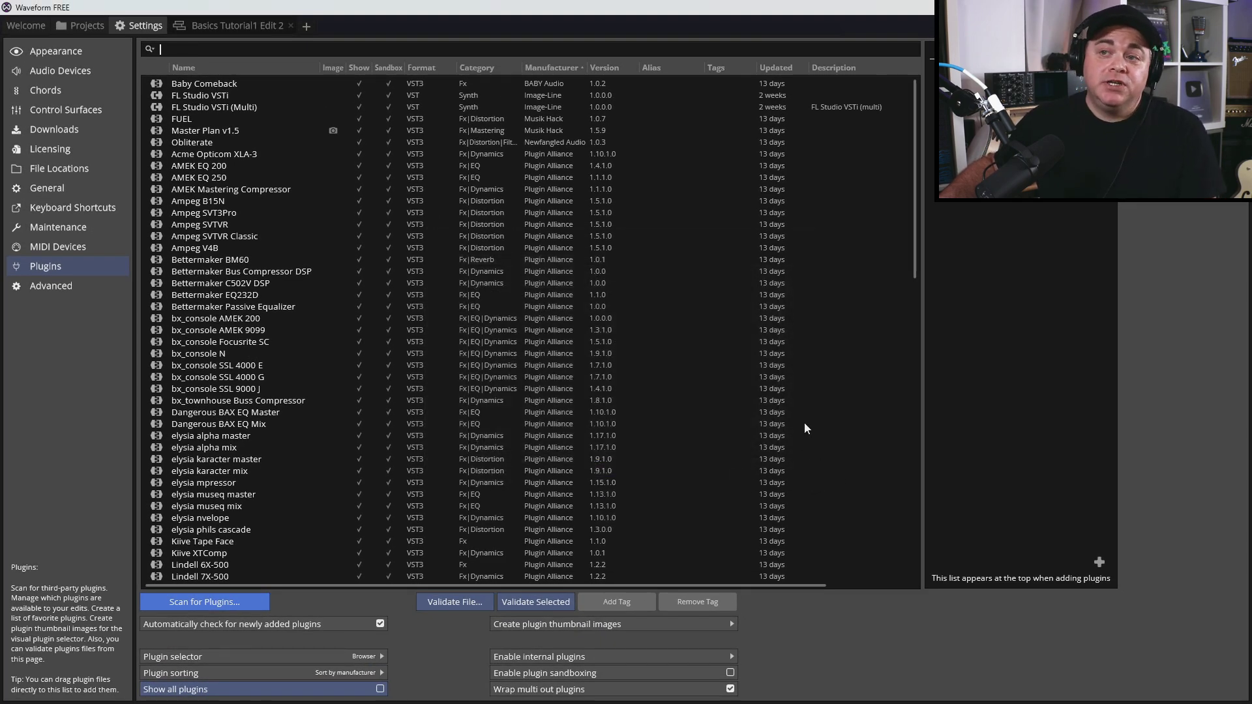
mouse_move(121, 693)
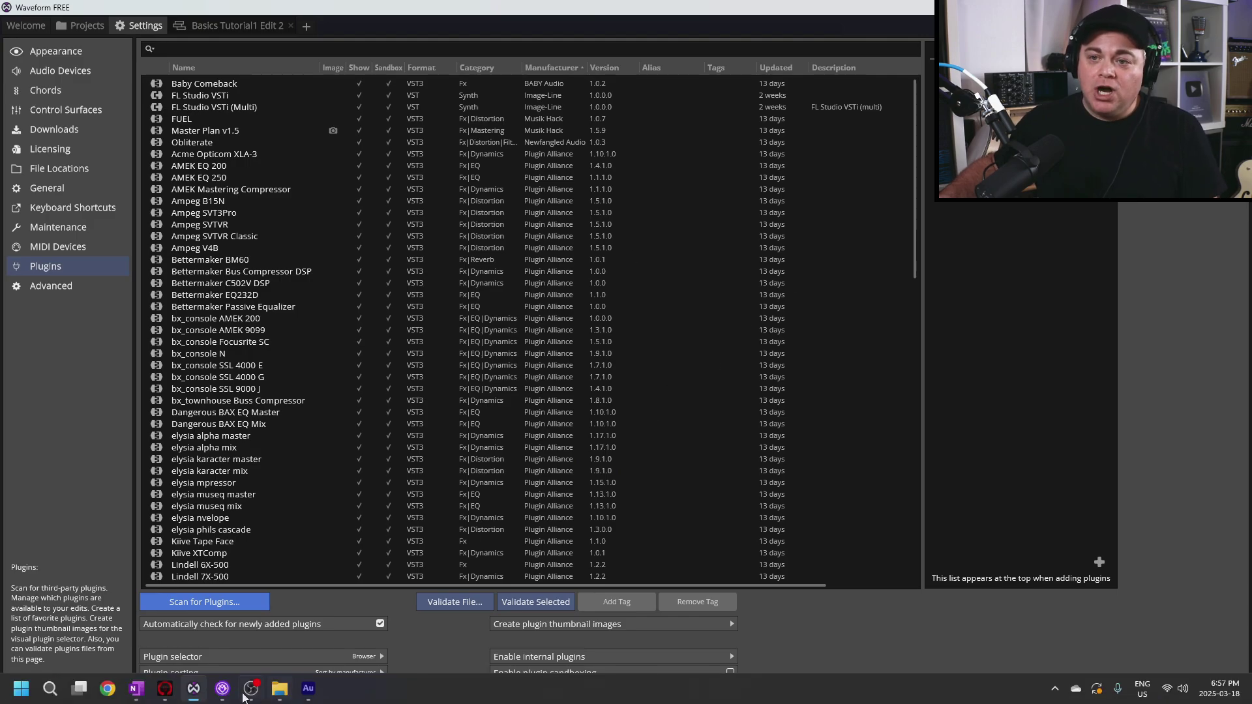
left_click(287, 690)
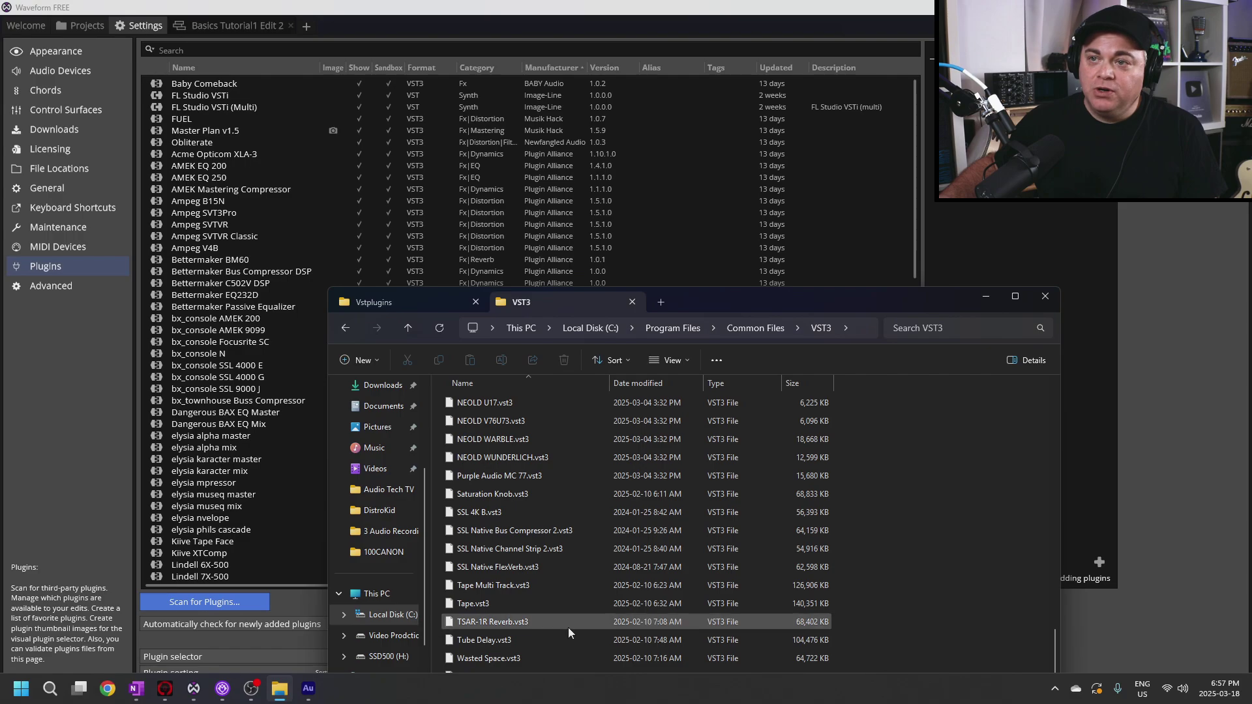
left_click(459, 402)
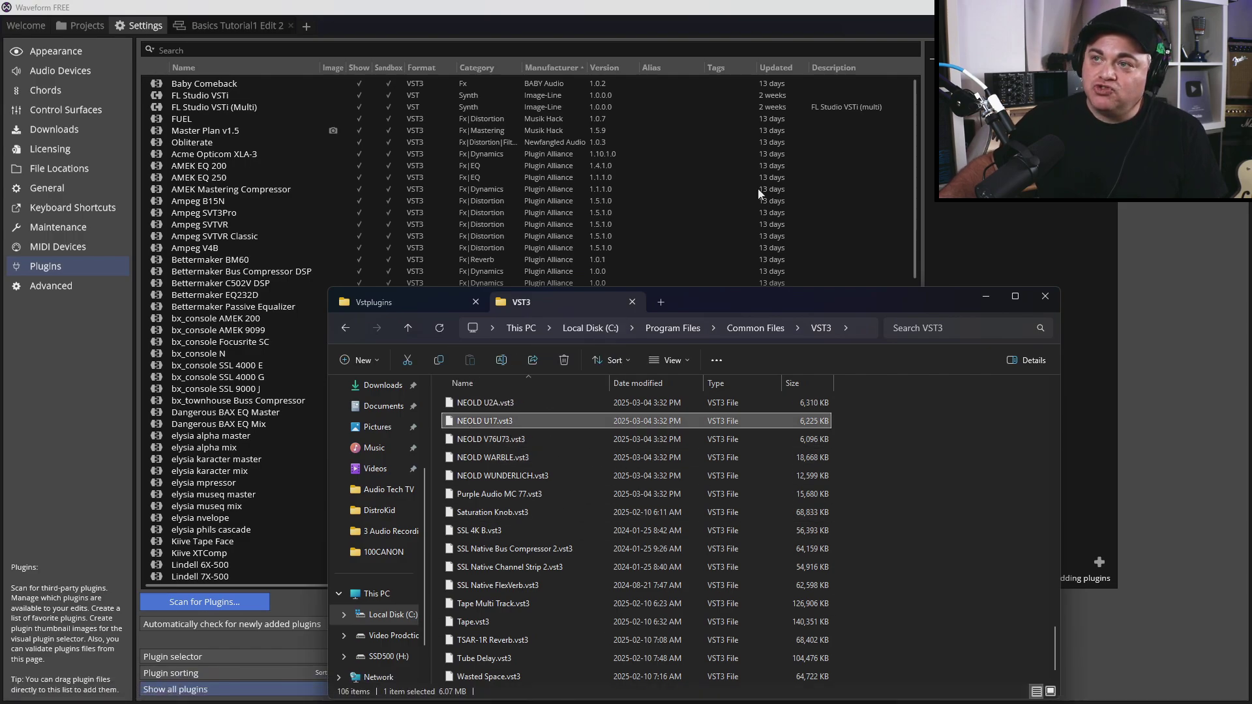
left_click(722, 29)
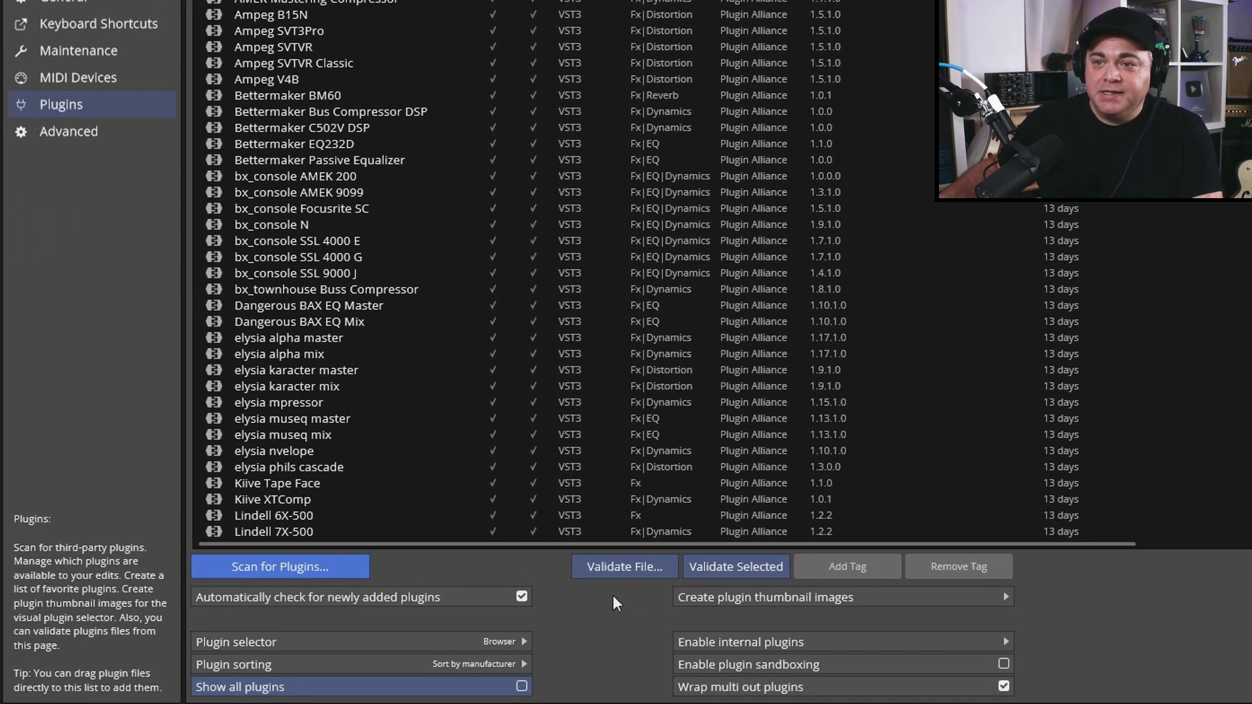
Sort the plugin list by manufacturer and go back to the Basics Tutorial1 Edit 2 tab.
left_click(509, 664)
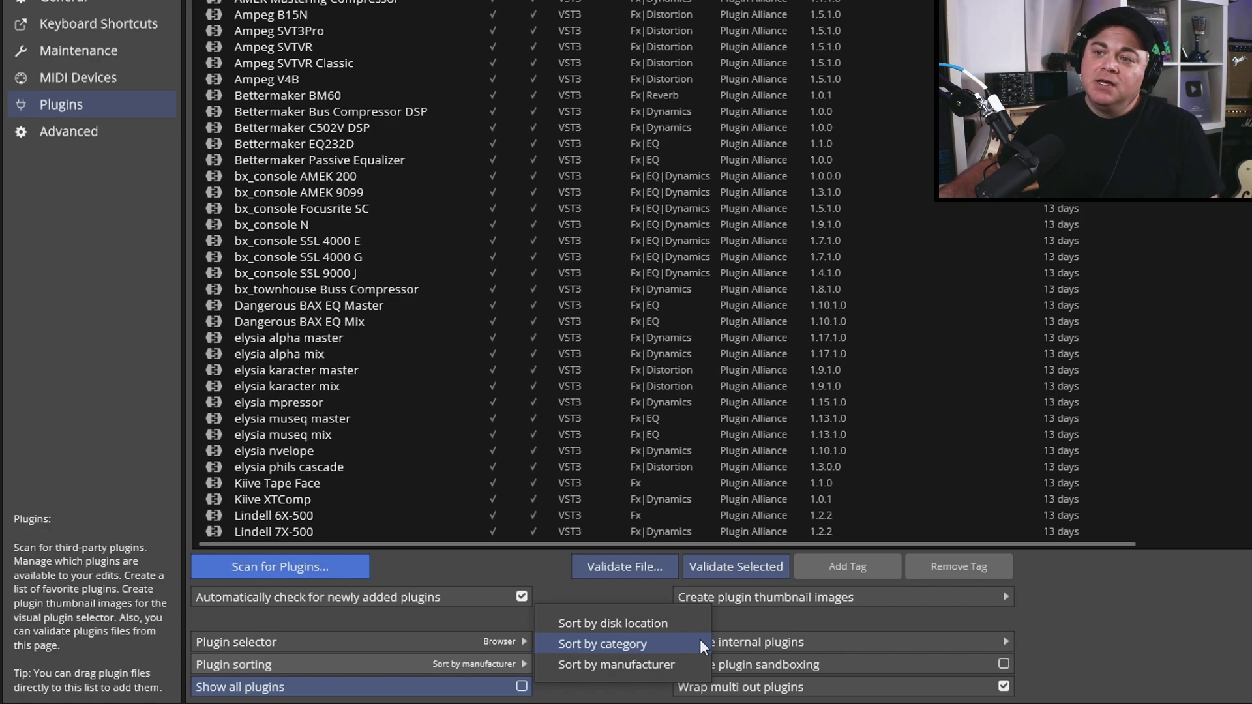
left_click(631, 664)
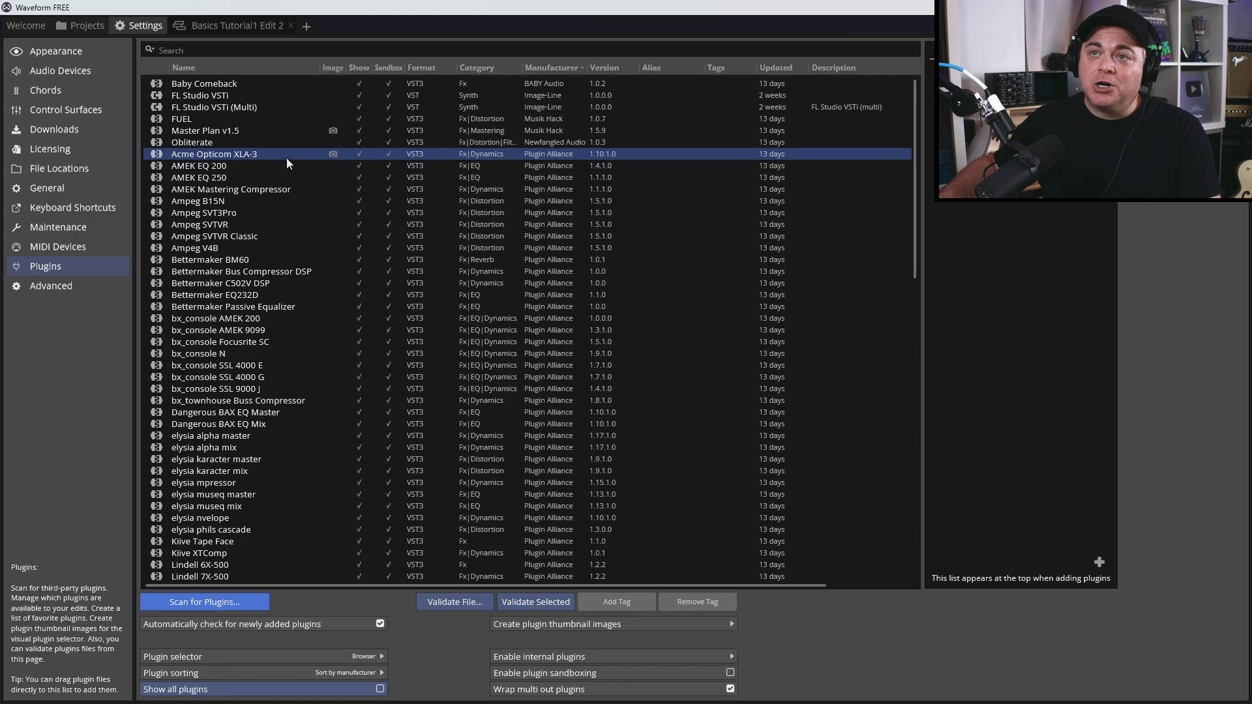
left_click(227, 26)
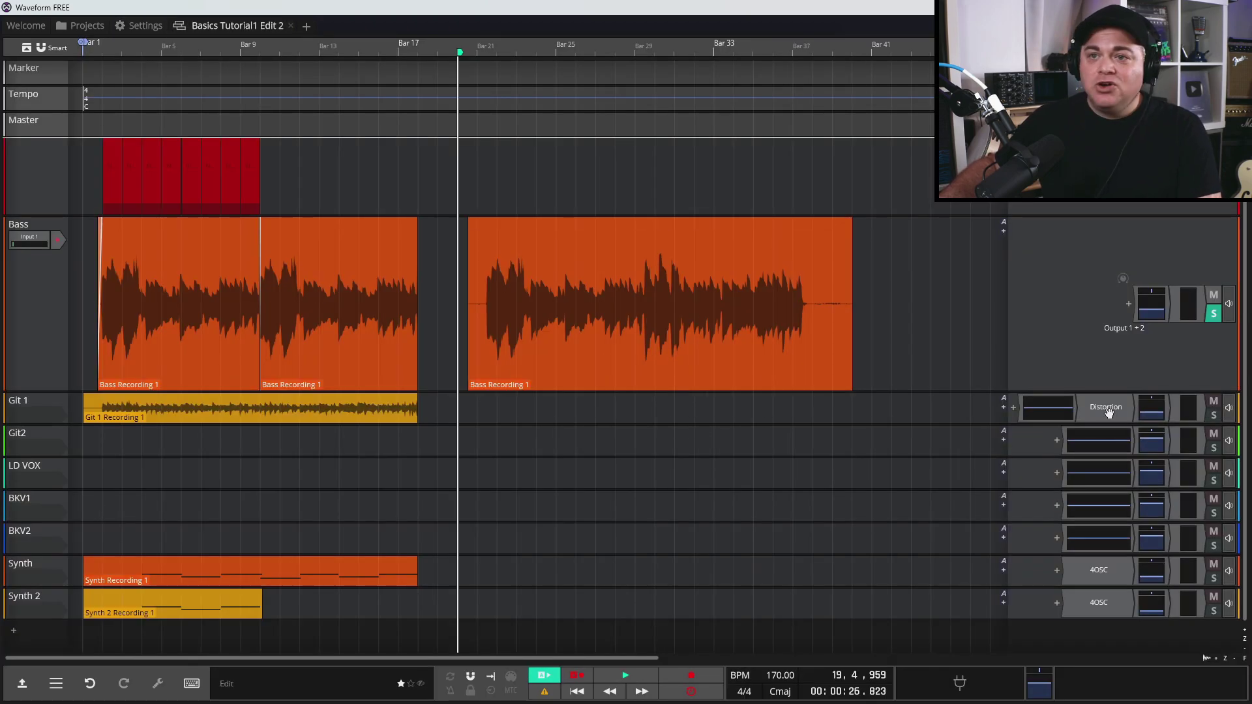
Remove the Distortion and EQ plugins from the Git 1 track.
double_click(1111, 407)
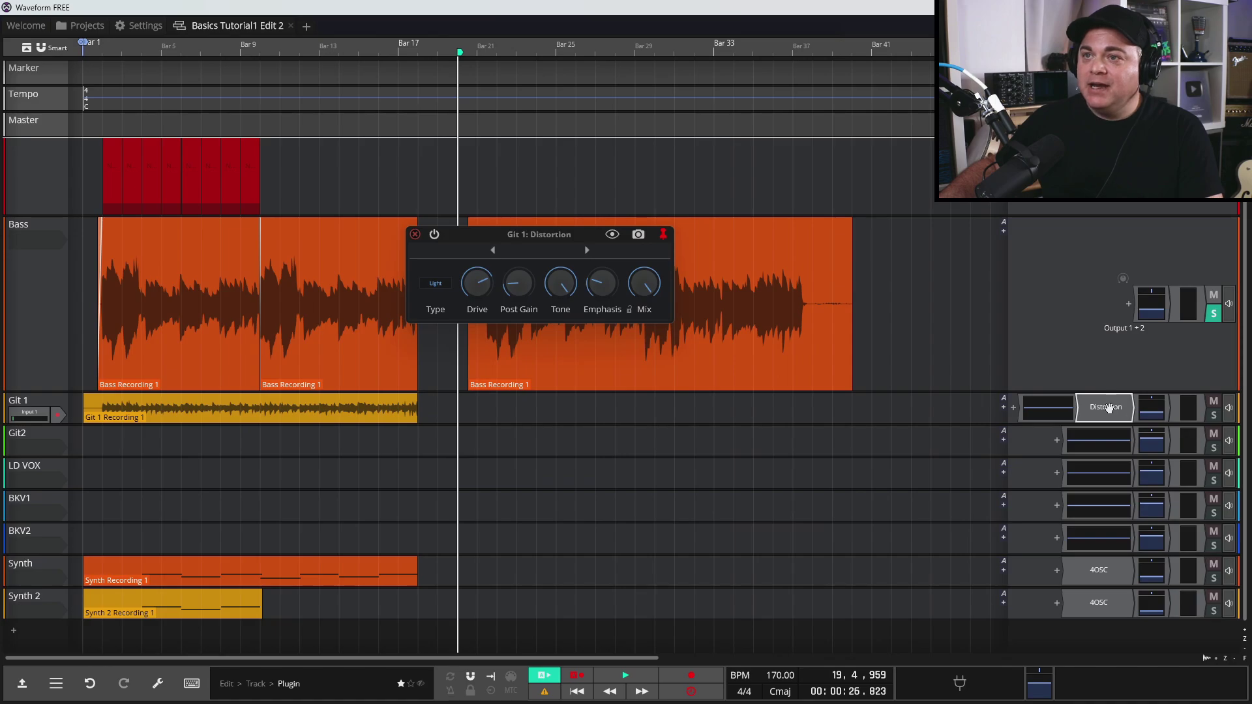
key("Delete")
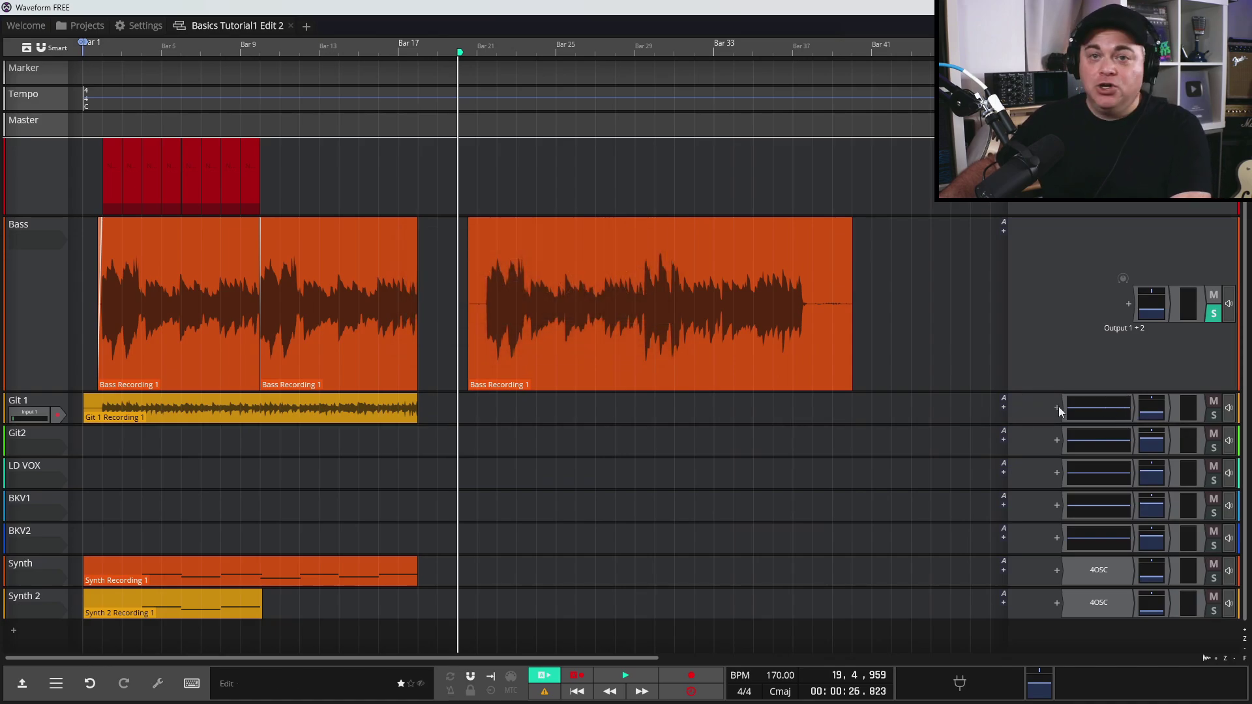
key("ctrl+z")
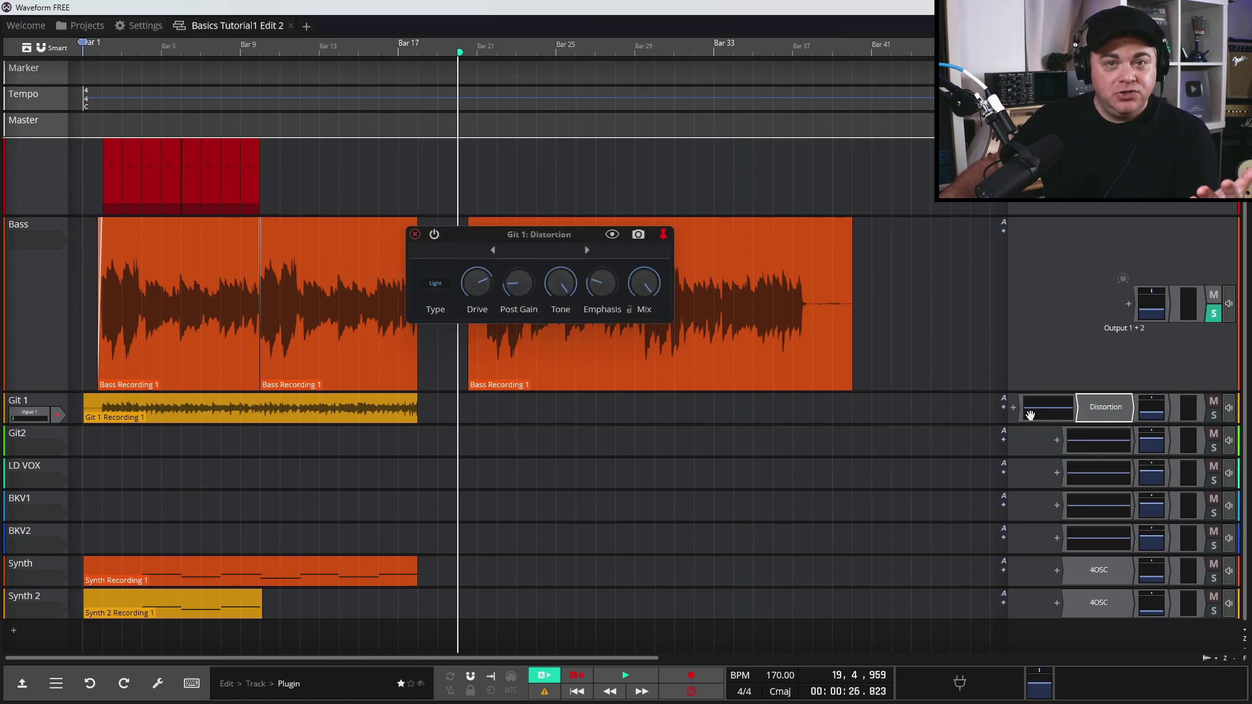
key("Delete")
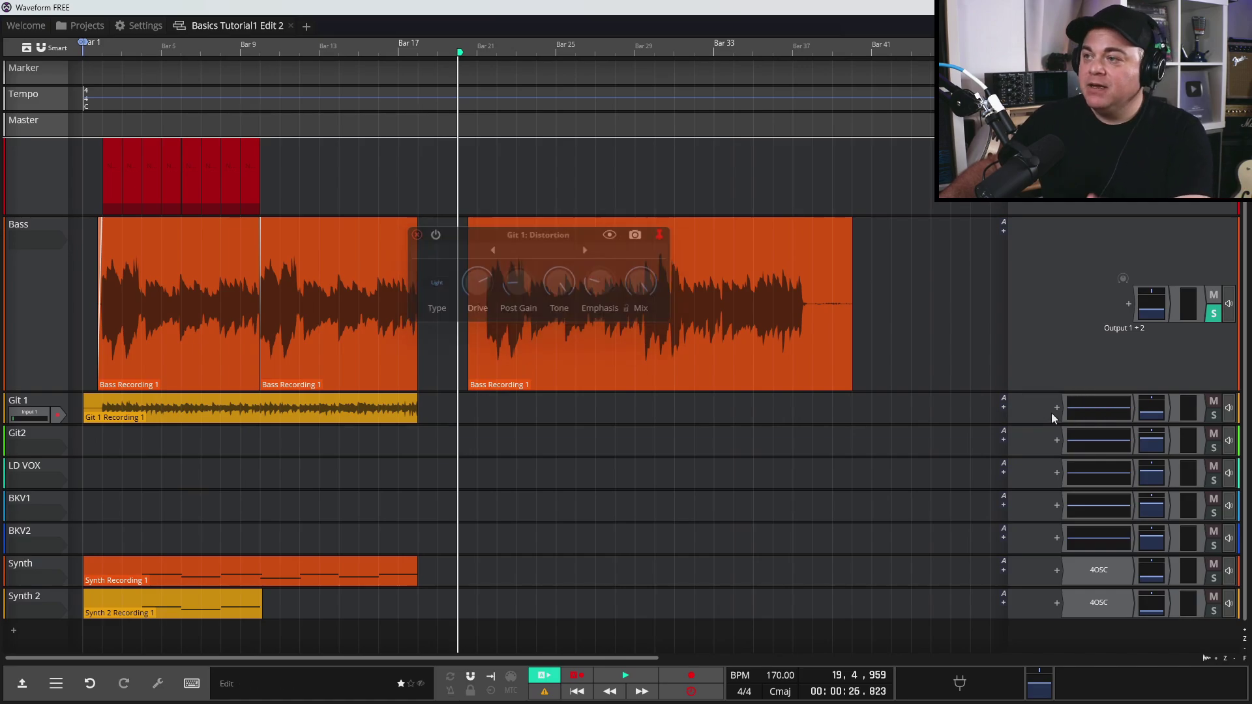
left_click(1071, 410)
right_click(1072, 411)
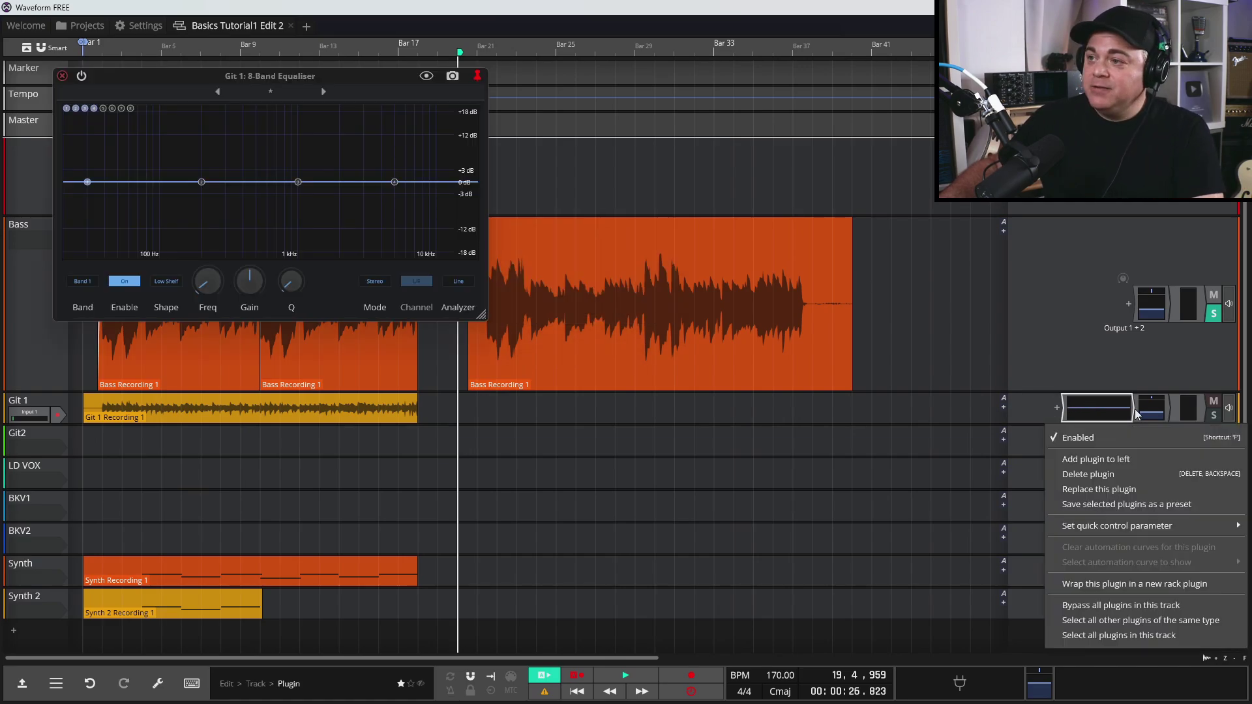
left_click(1087, 474)
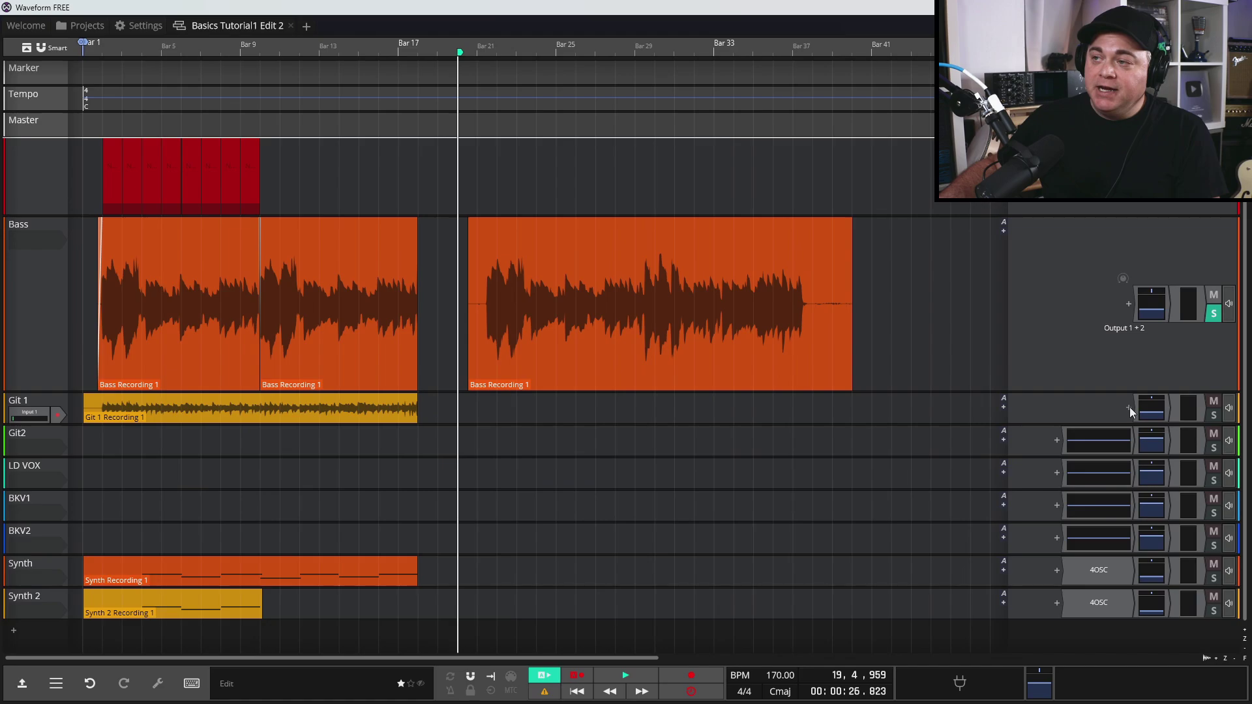
Add the Softube White Amp to Git 1 and open its window.
left_click(1129, 408)
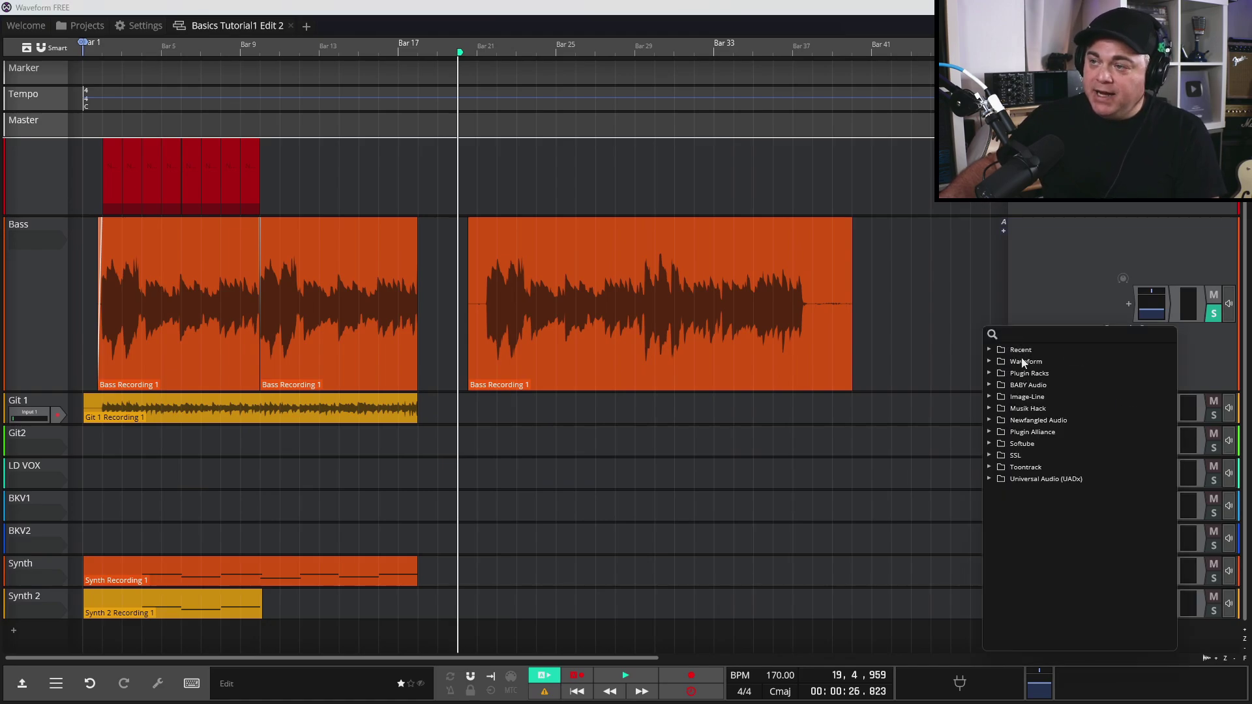
left_click(989, 443)
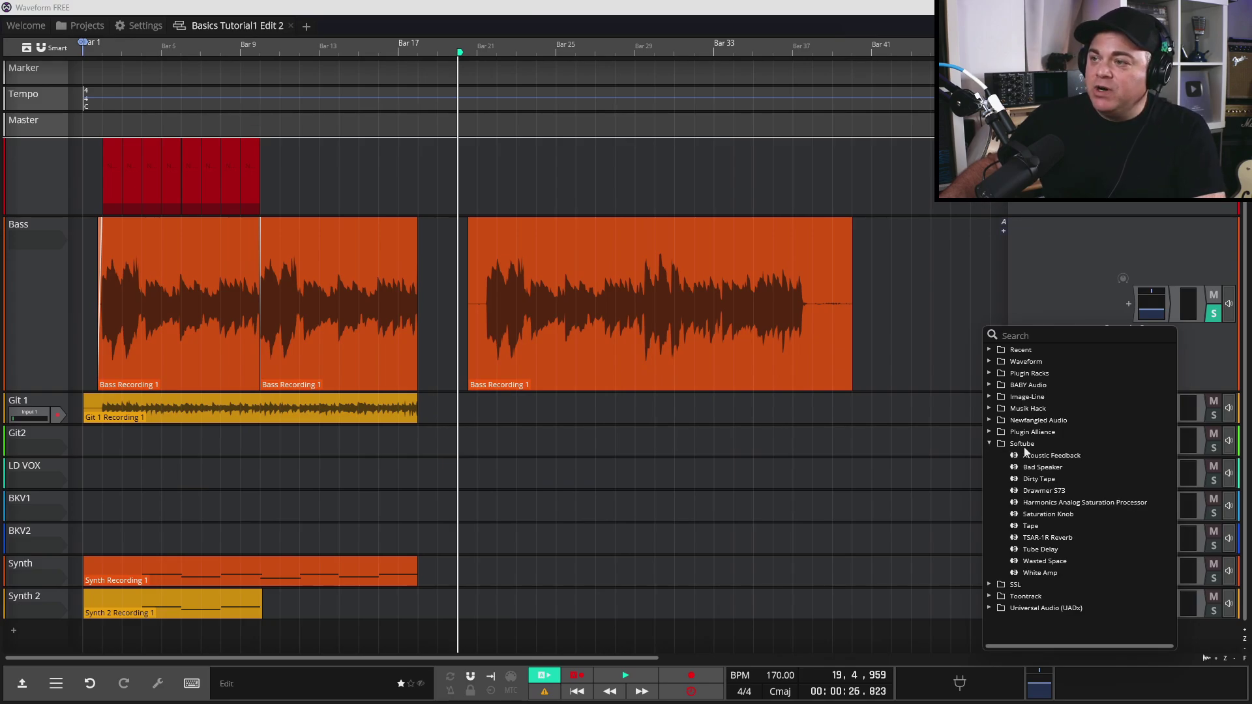
left_click(1039, 573)
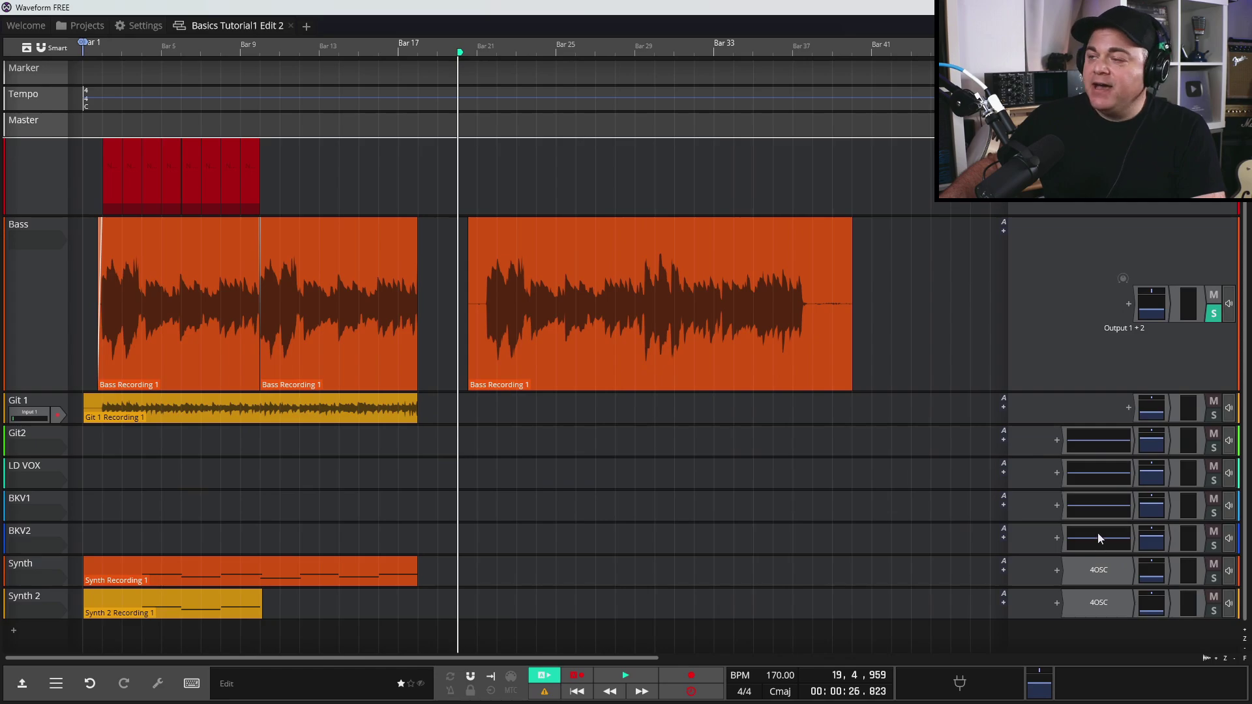
double_click(1100, 413)
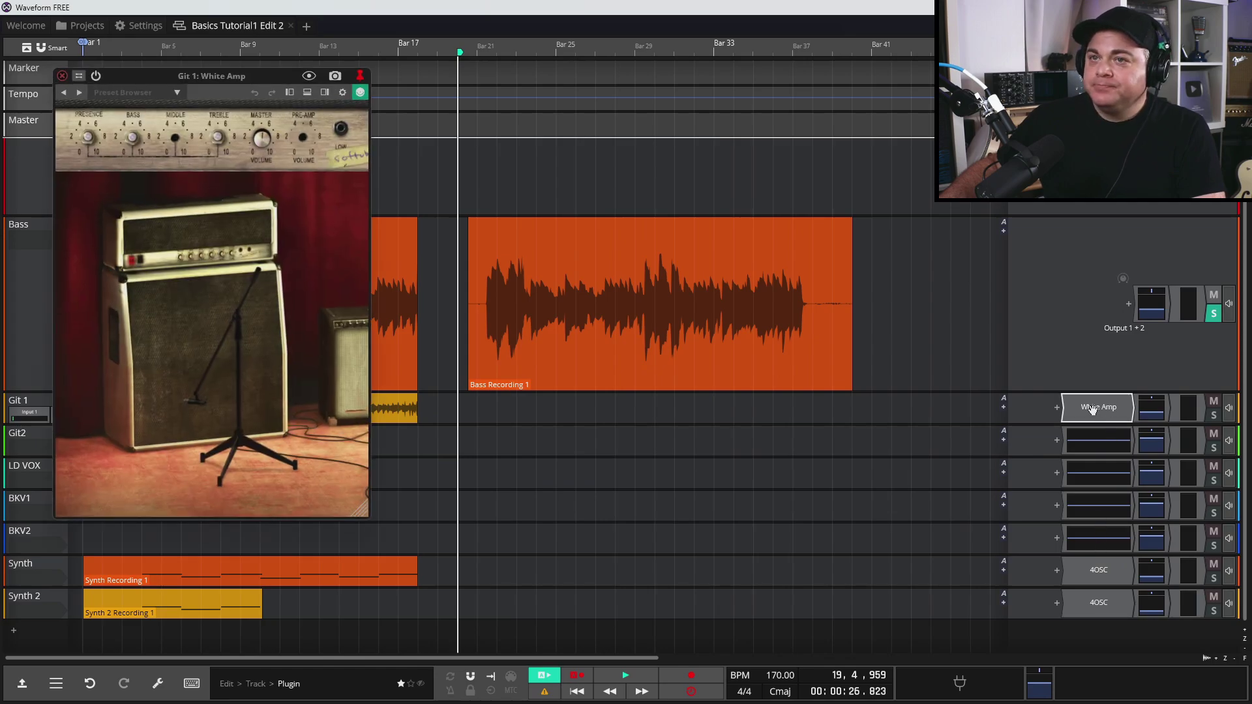
left_click_drag(235, 76, 686, 164)
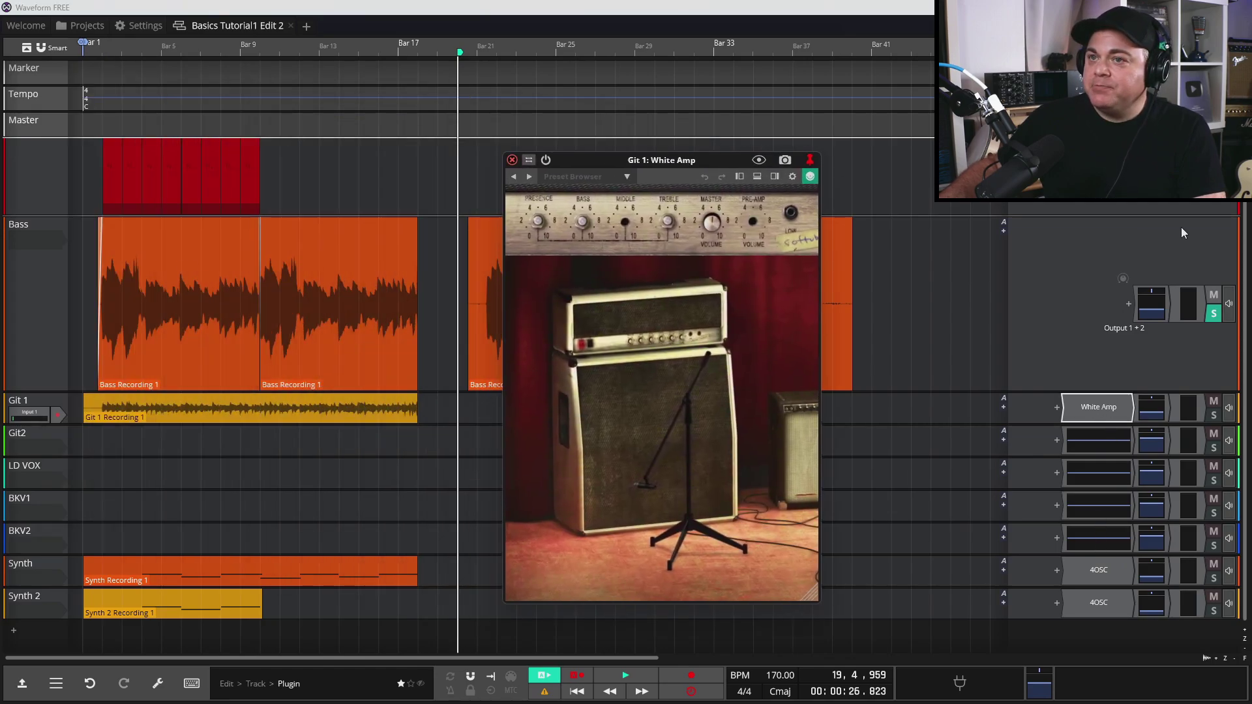
Solo Git 1, play from the start and load the White Amp's Dark Overdrive preset.
left_click(1214, 415)
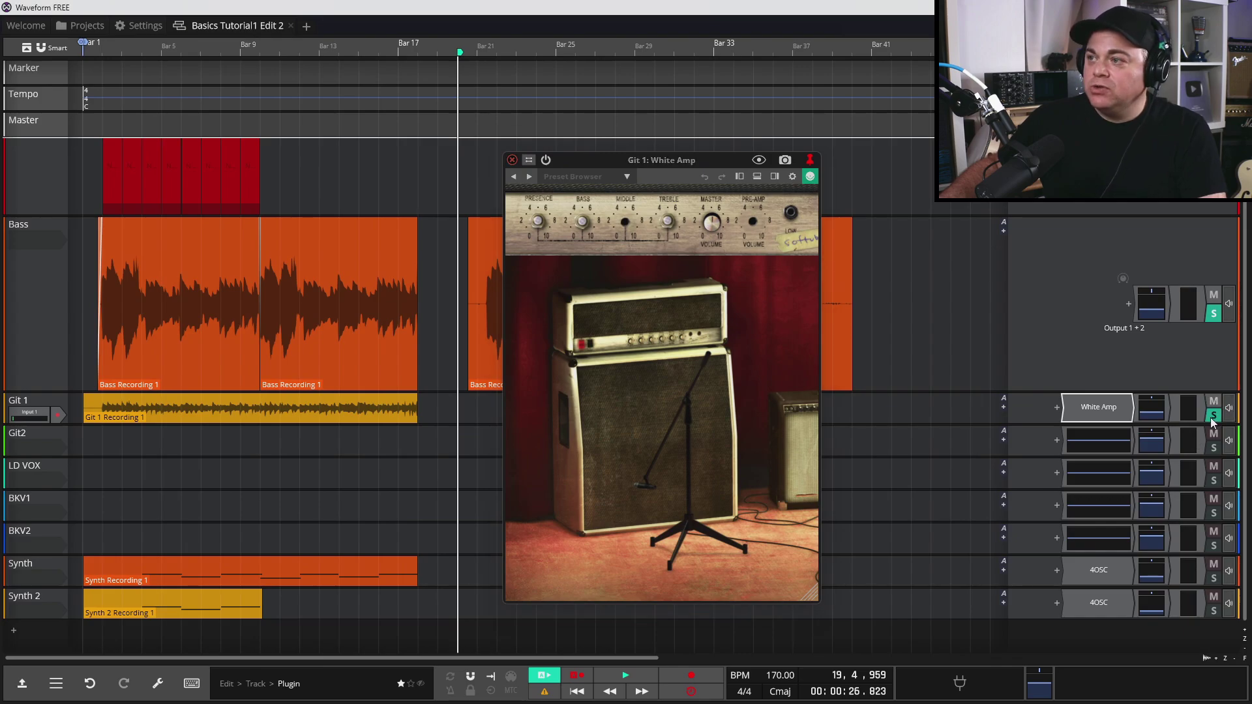
left_click(1213, 313)
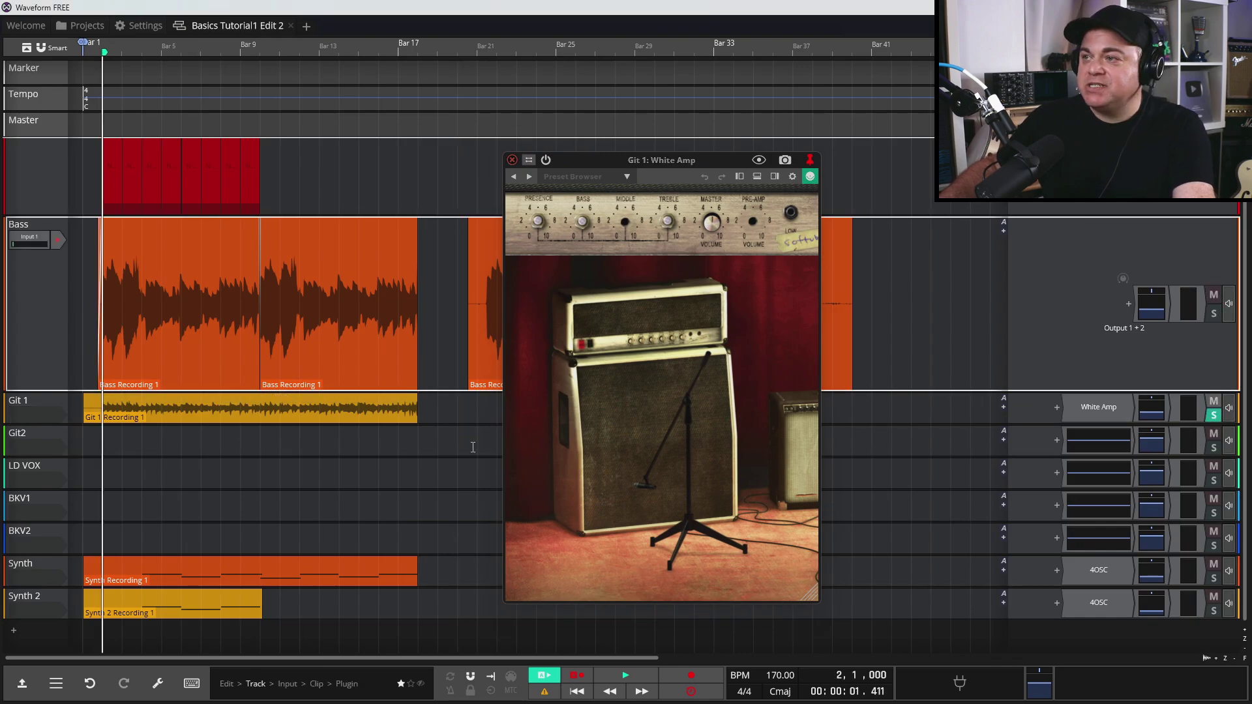
key("space")
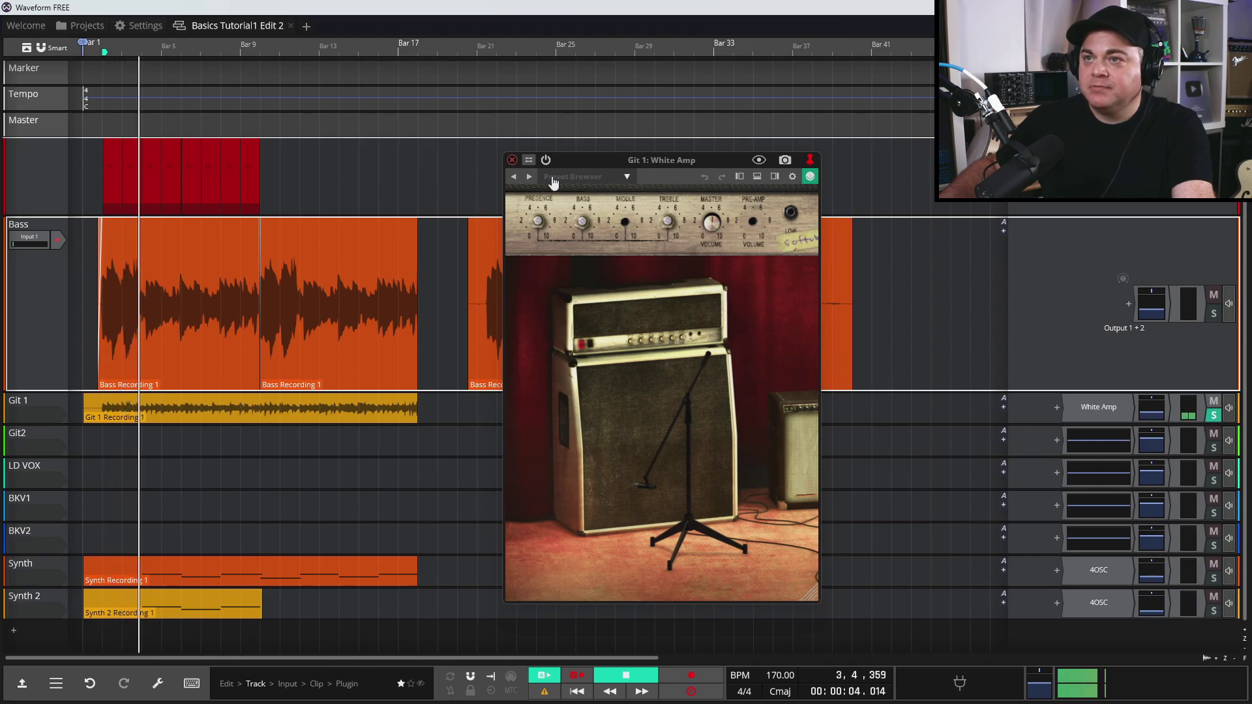
left_click(594, 175)
mouse_move(602, 191)
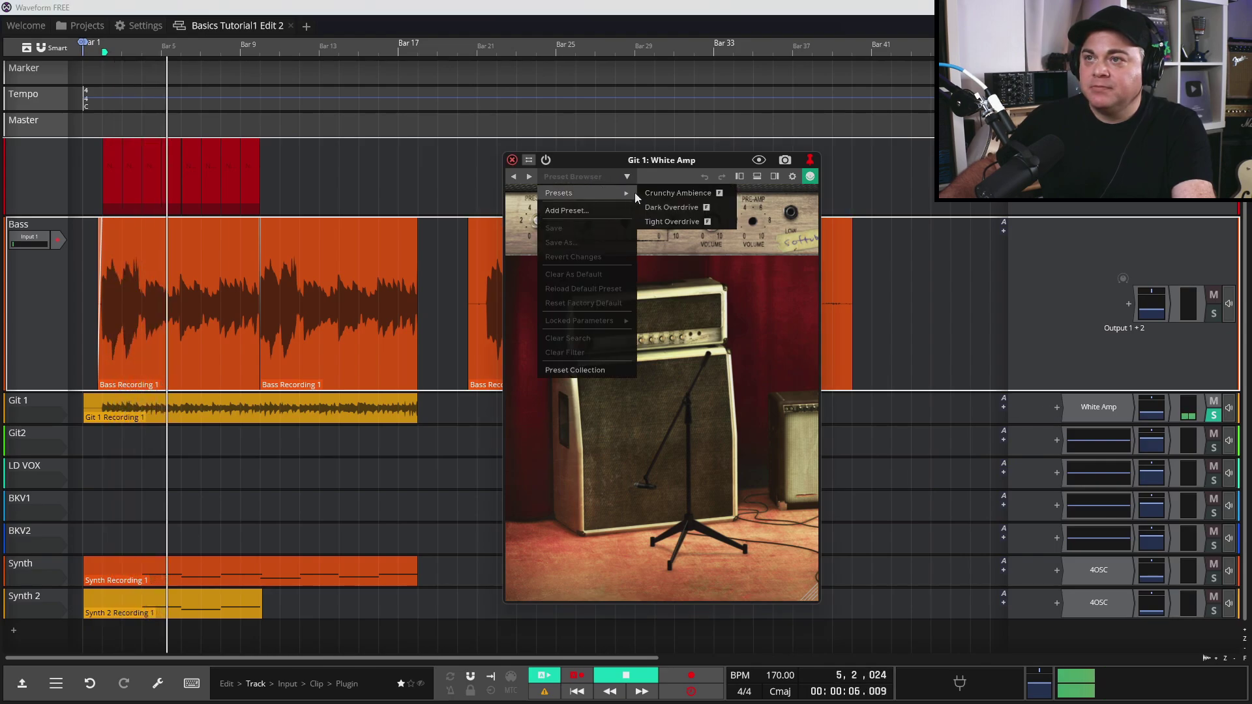
left_click(658, 221)
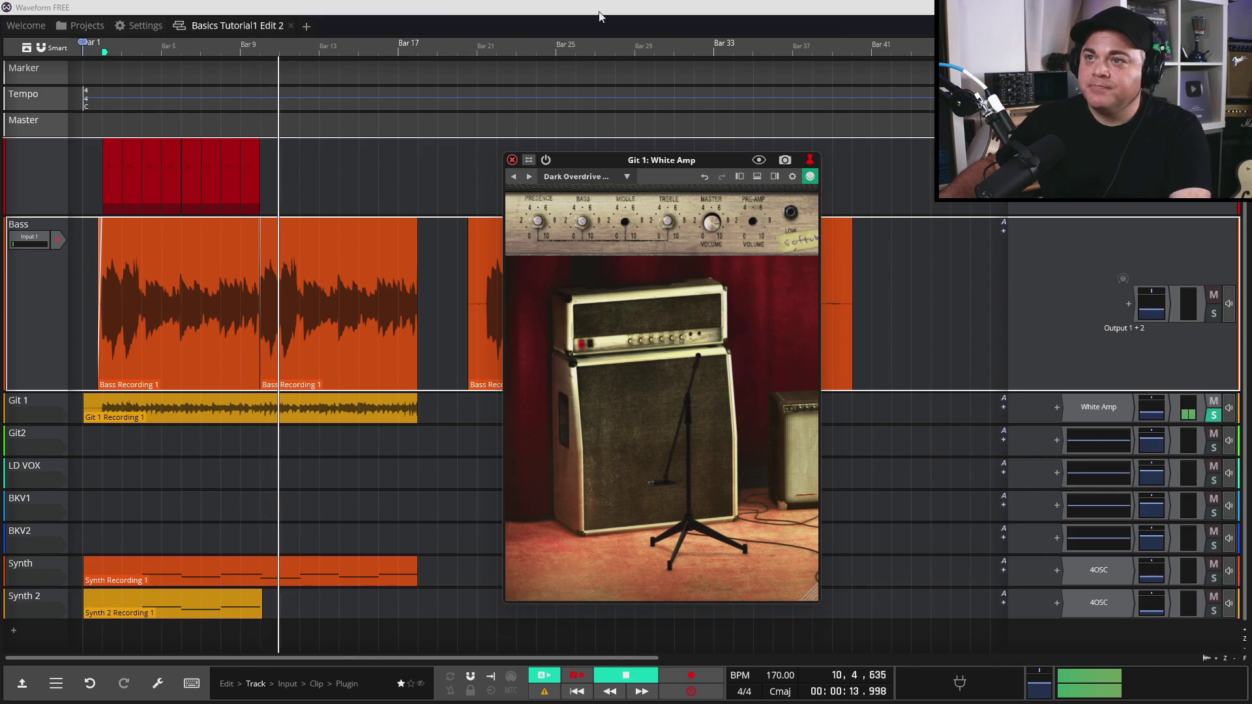
key("space")
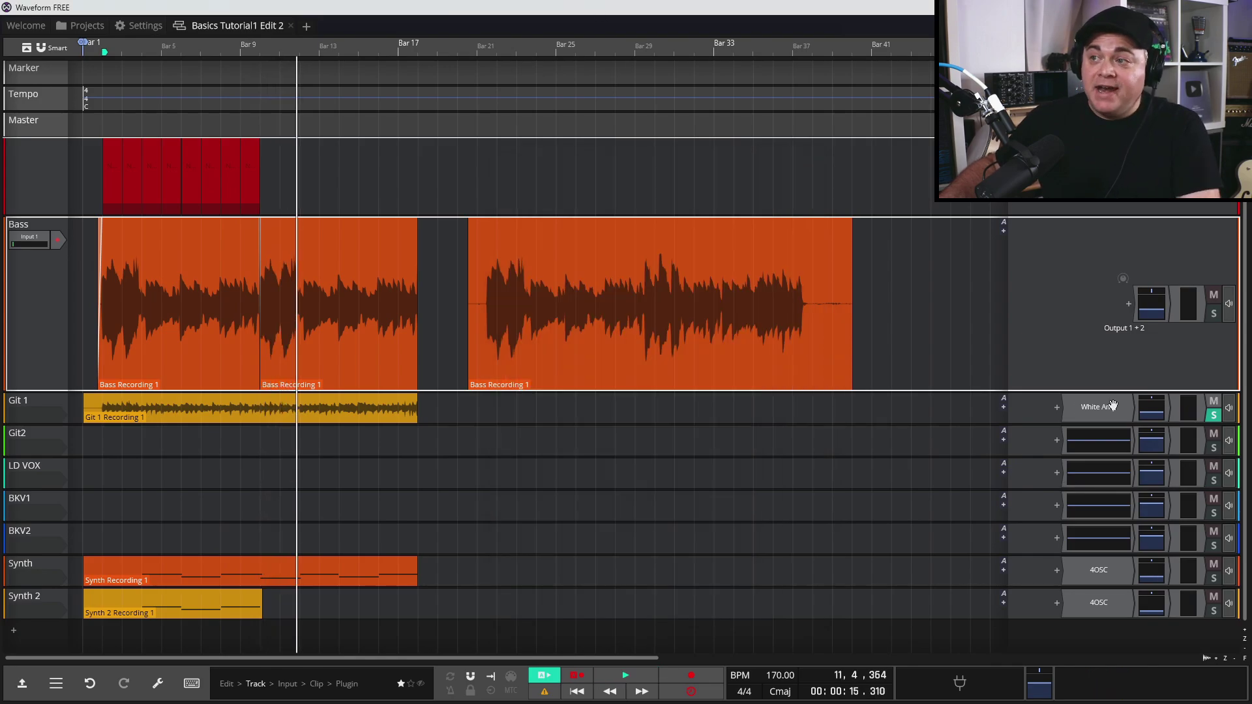
left_click(1102, 406)
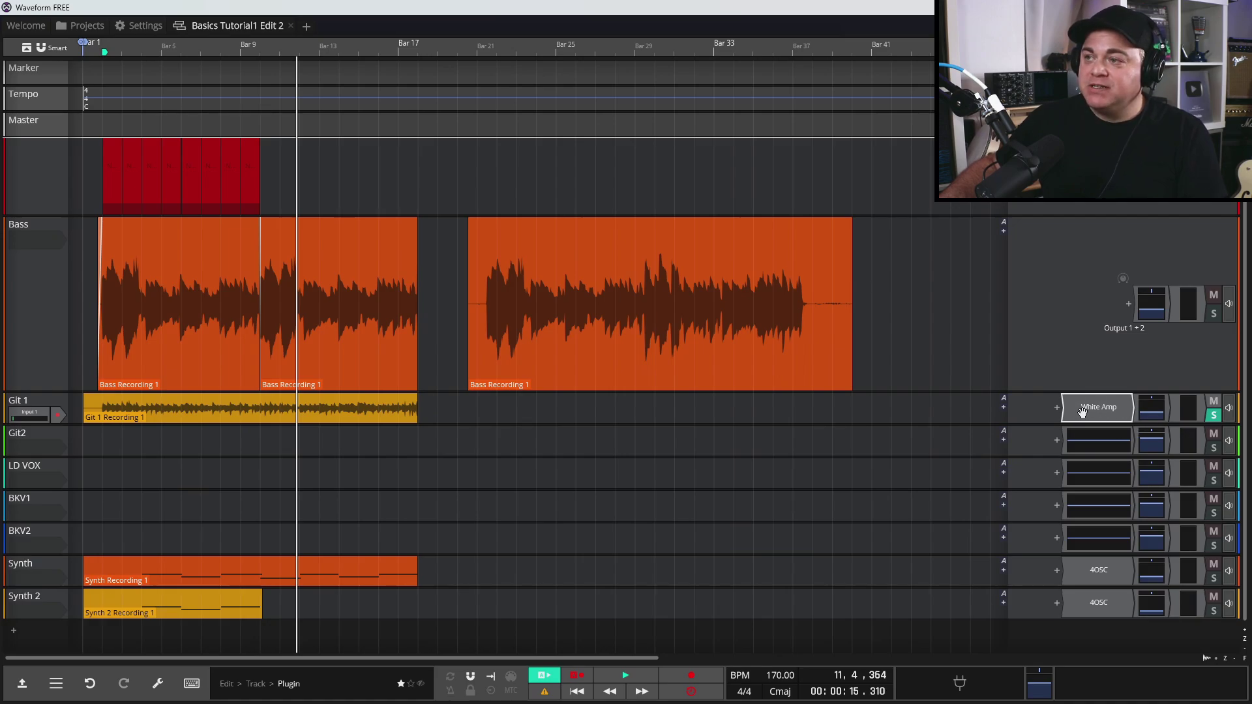
Delete the White Amp from Git 1, then undo to restore it.
double_click(1081, 408)
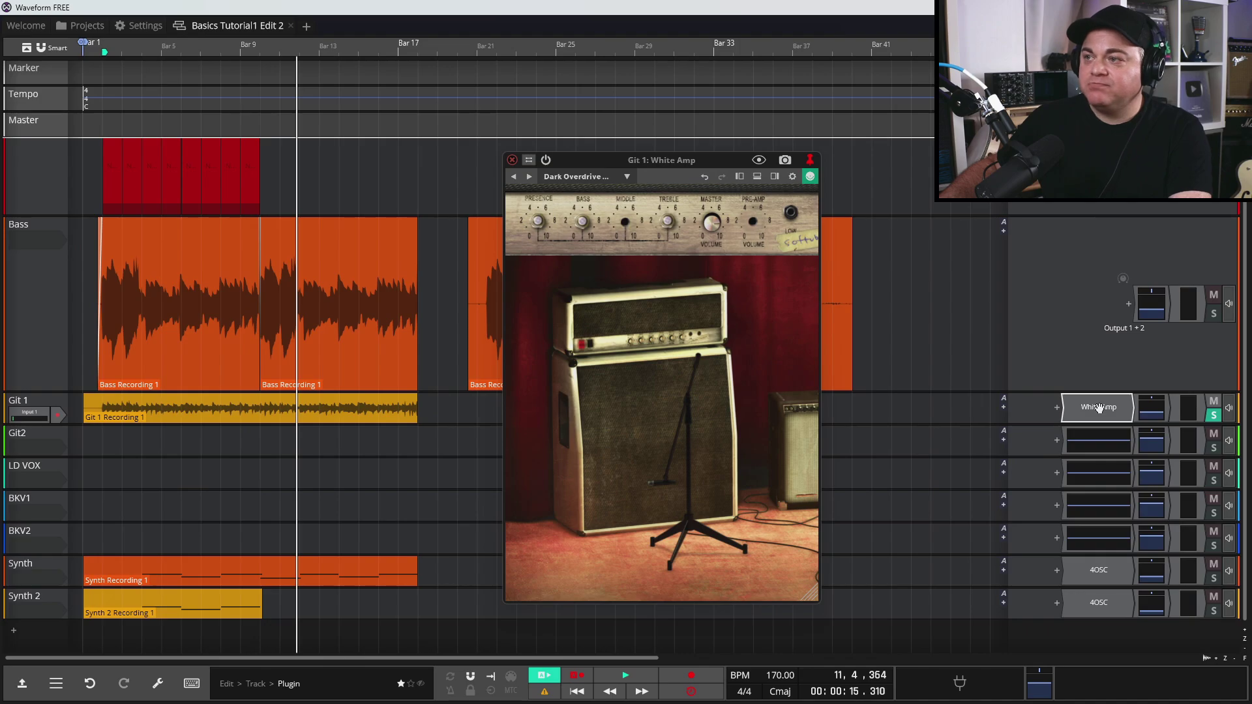
key("Delete")
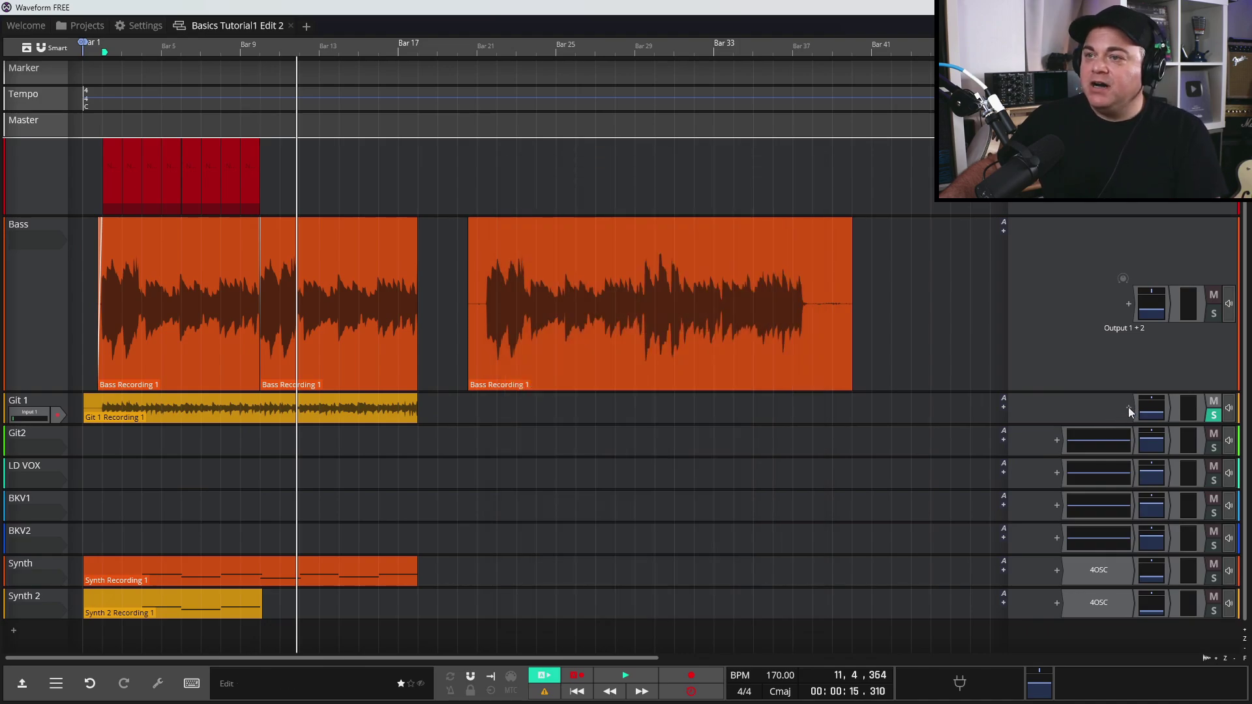
key("ctrl+z")
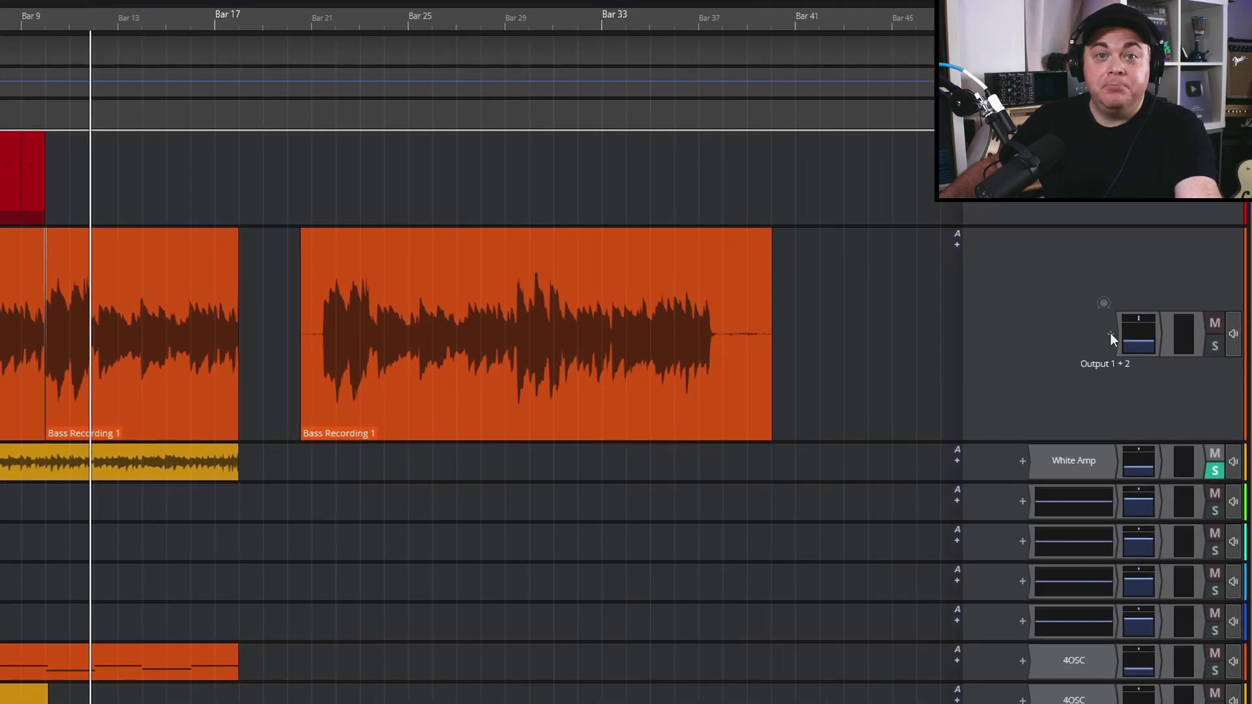
Insert the Plugin Alliance Ampeg SVTVR Classic on the Bass track.
left_click(1110, 335)
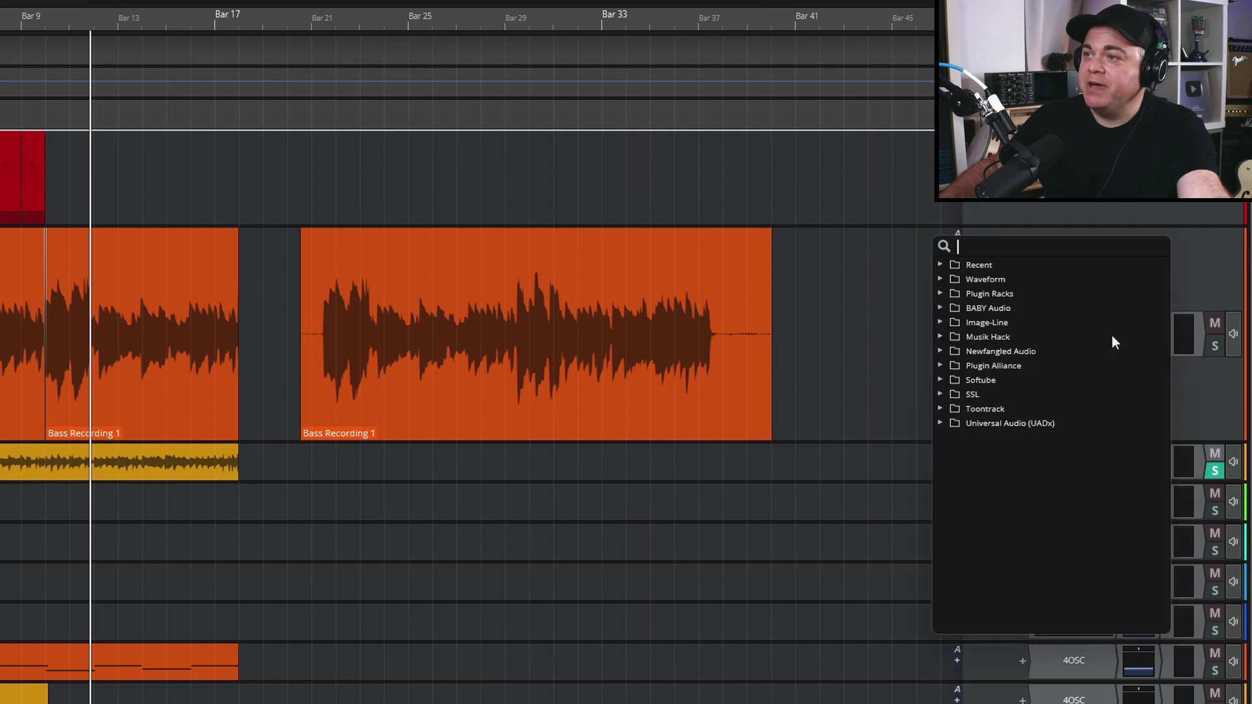
left_click(941, 363)
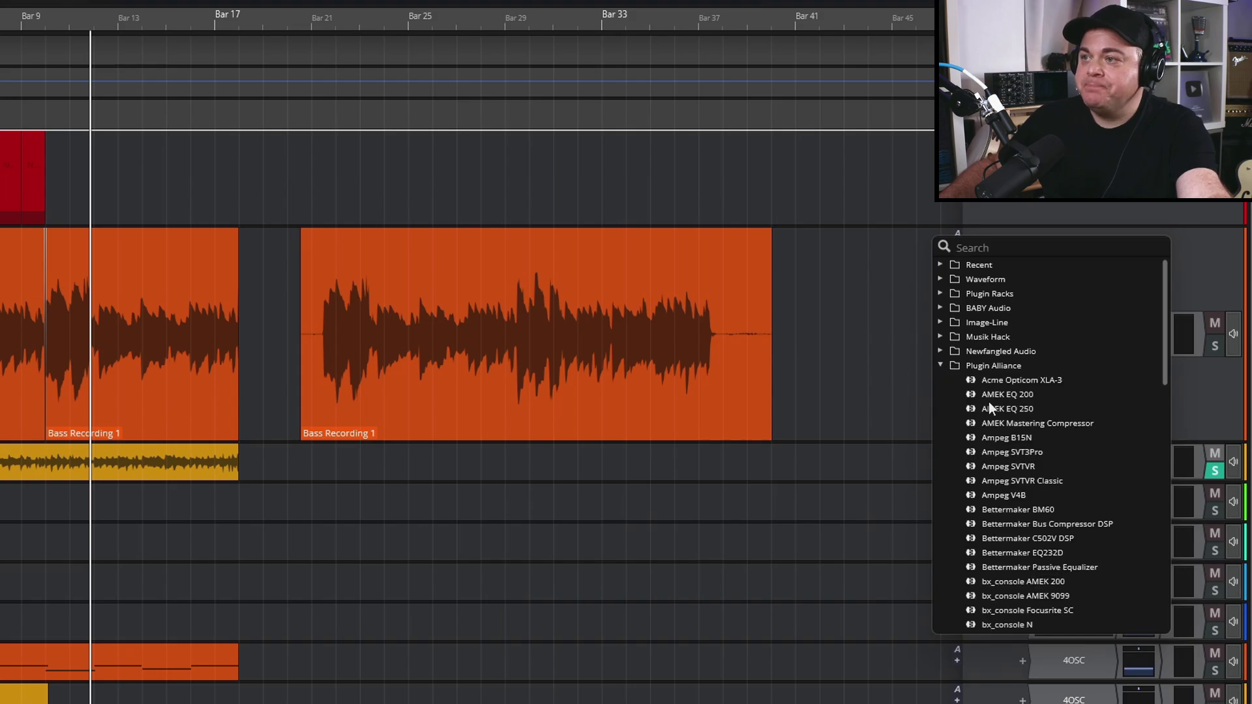
left_click(1029, 480)
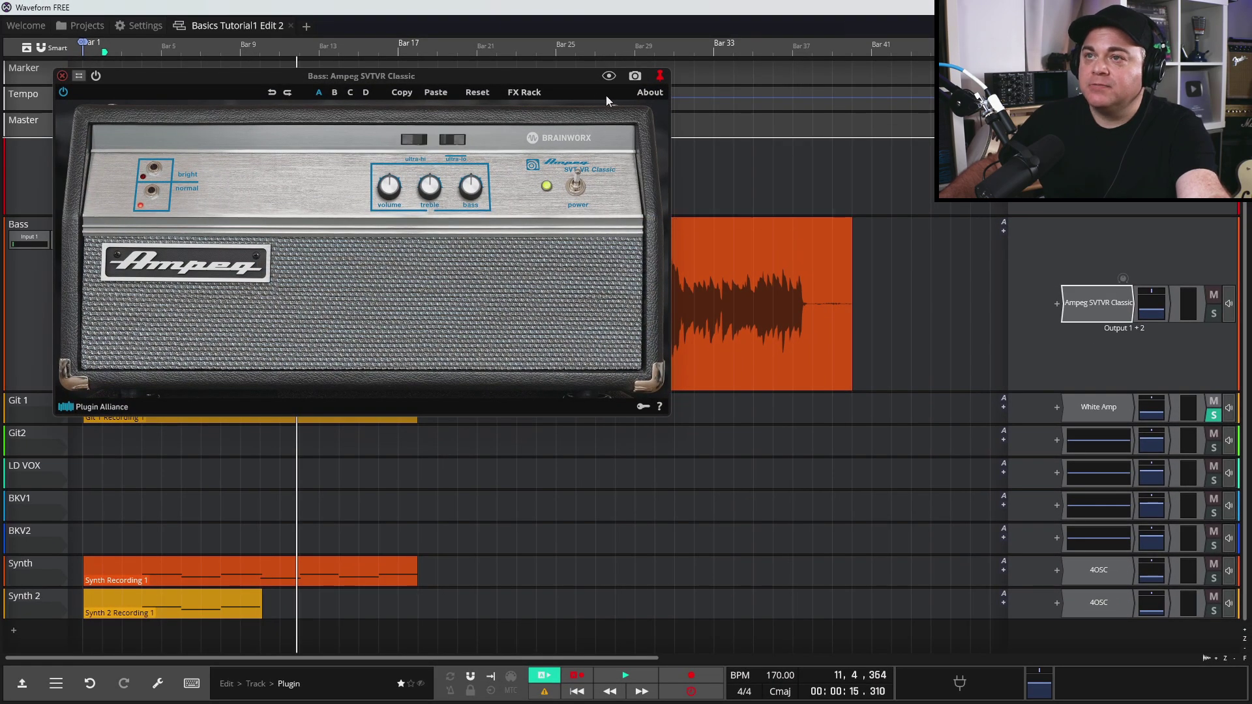
left_click_drag(568, 82, 704, 160)
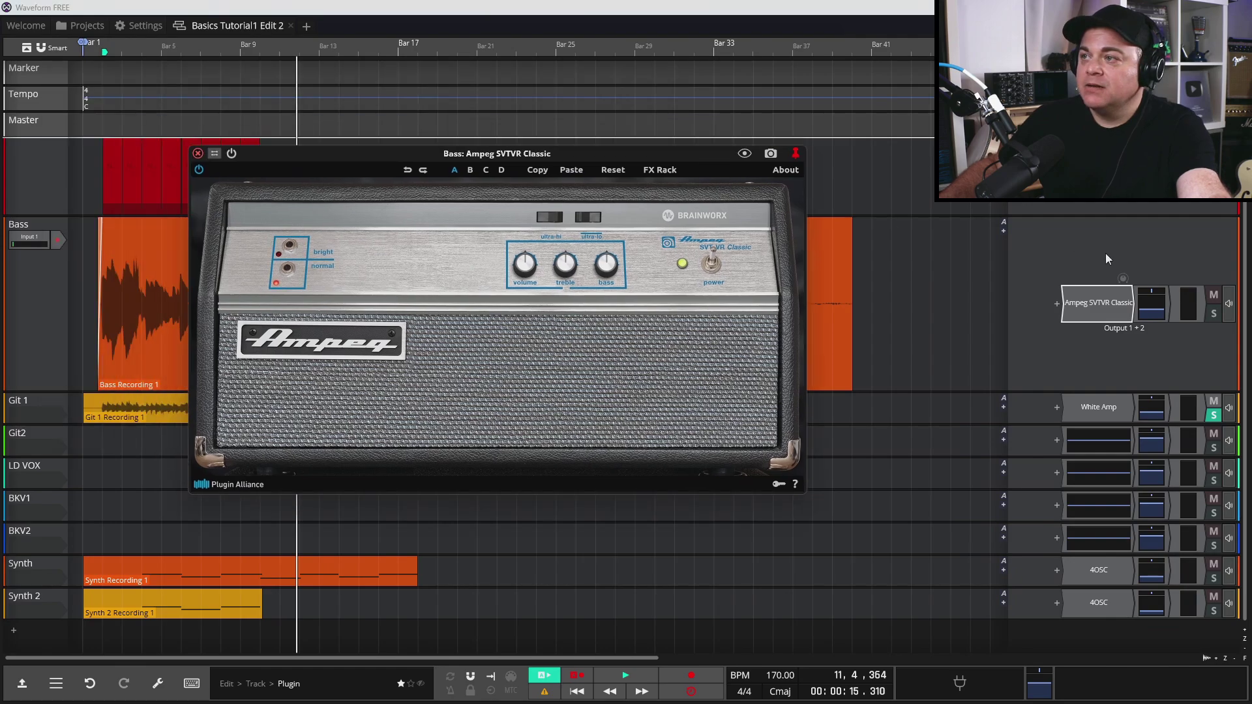
Solo Bass and play, toggling the Ampeg bypass with F, then hear it with Git 1's White Amp.
left_click(1214, 316)
key("space")
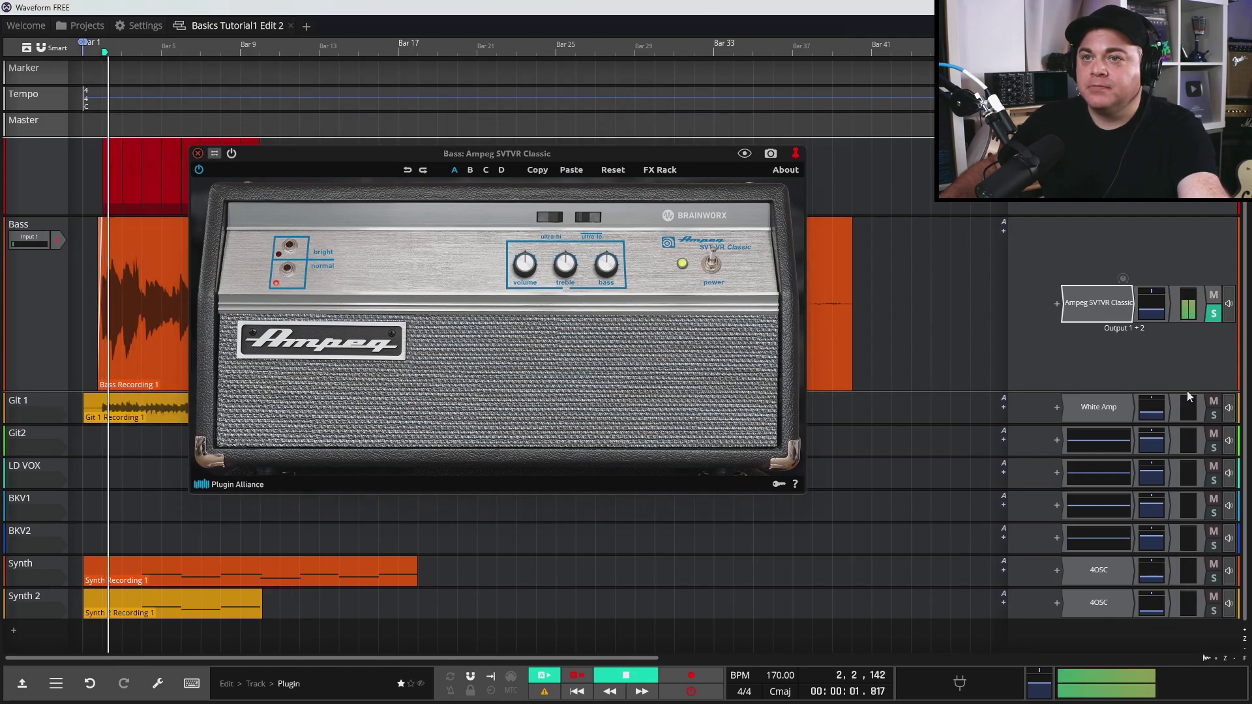
left_click(231, 154)
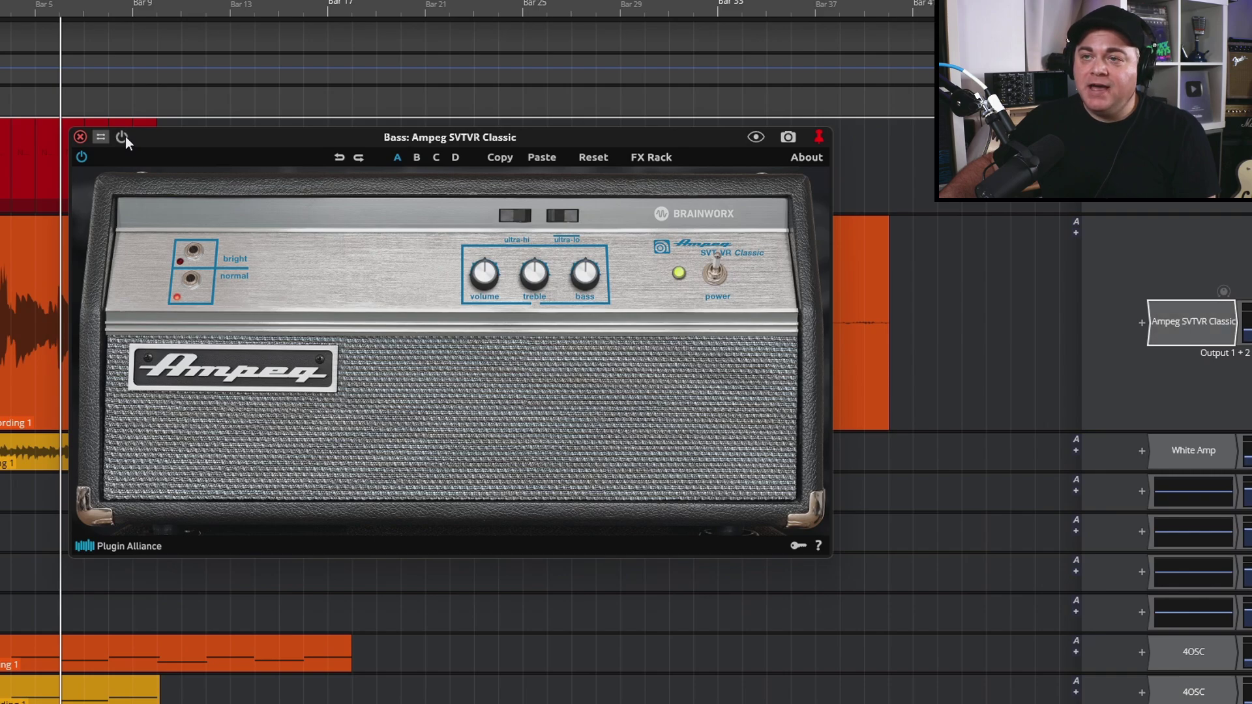
left_click(1180, 310)
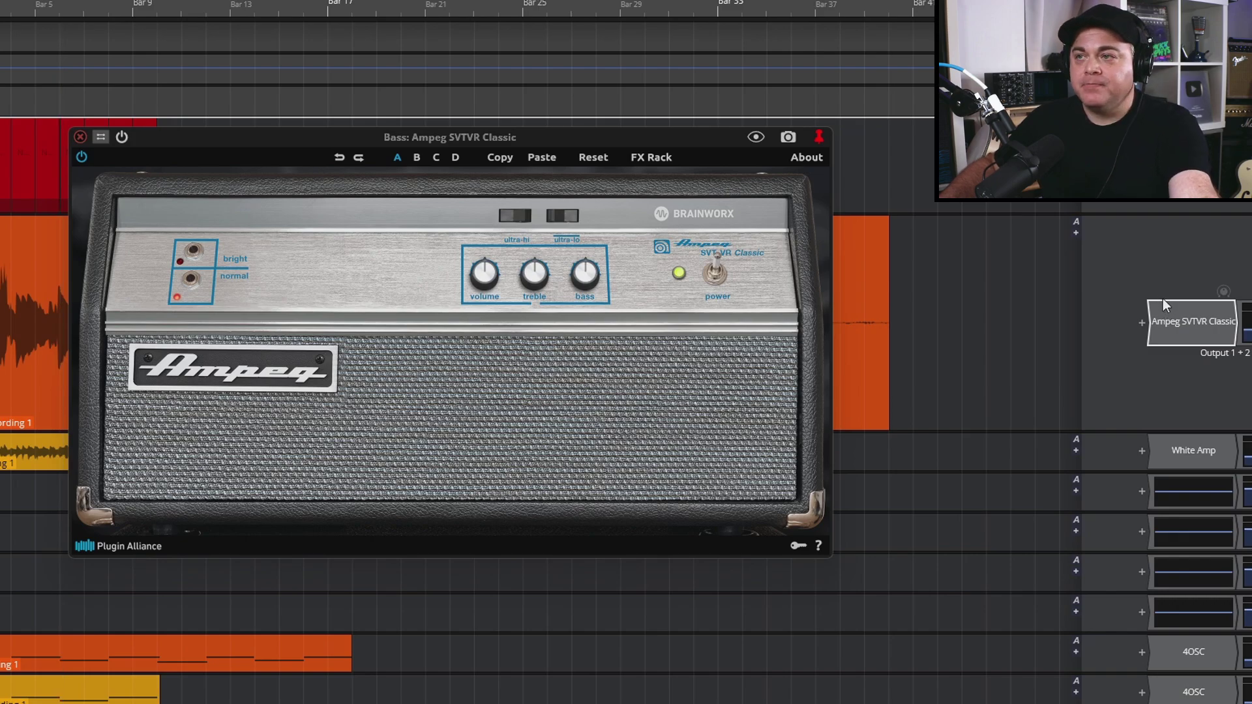
key("space")
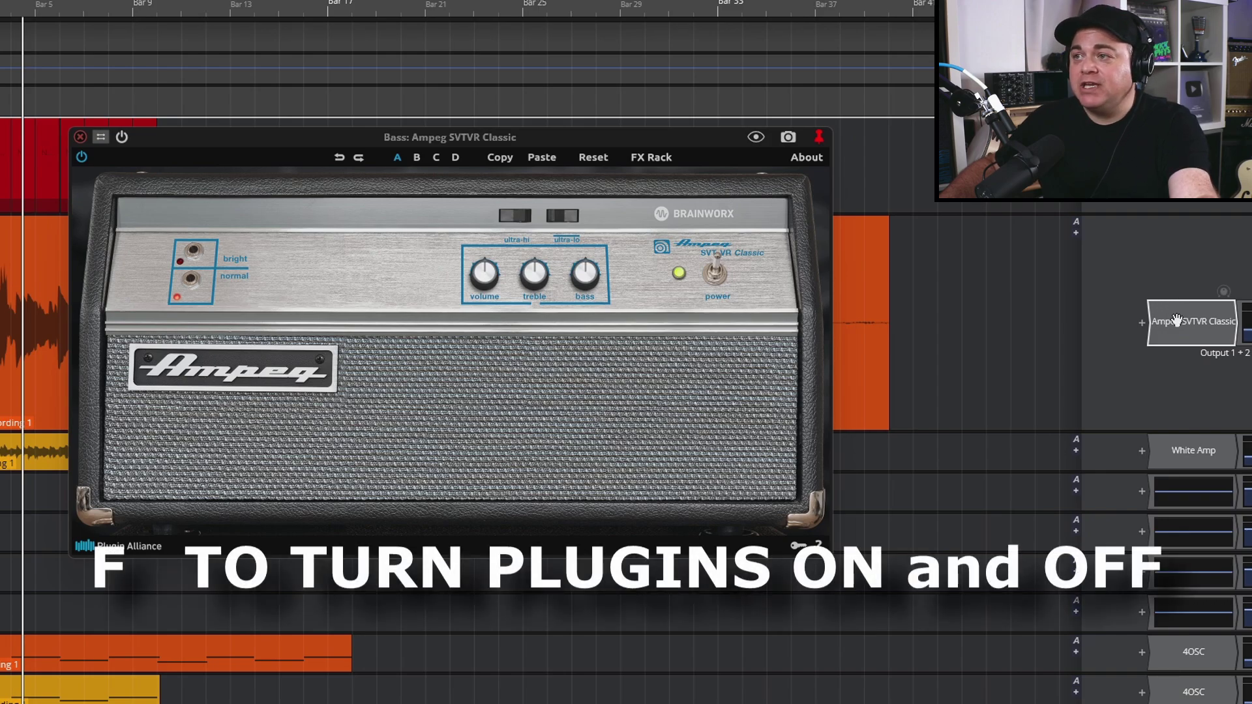
key("f")
key("f")
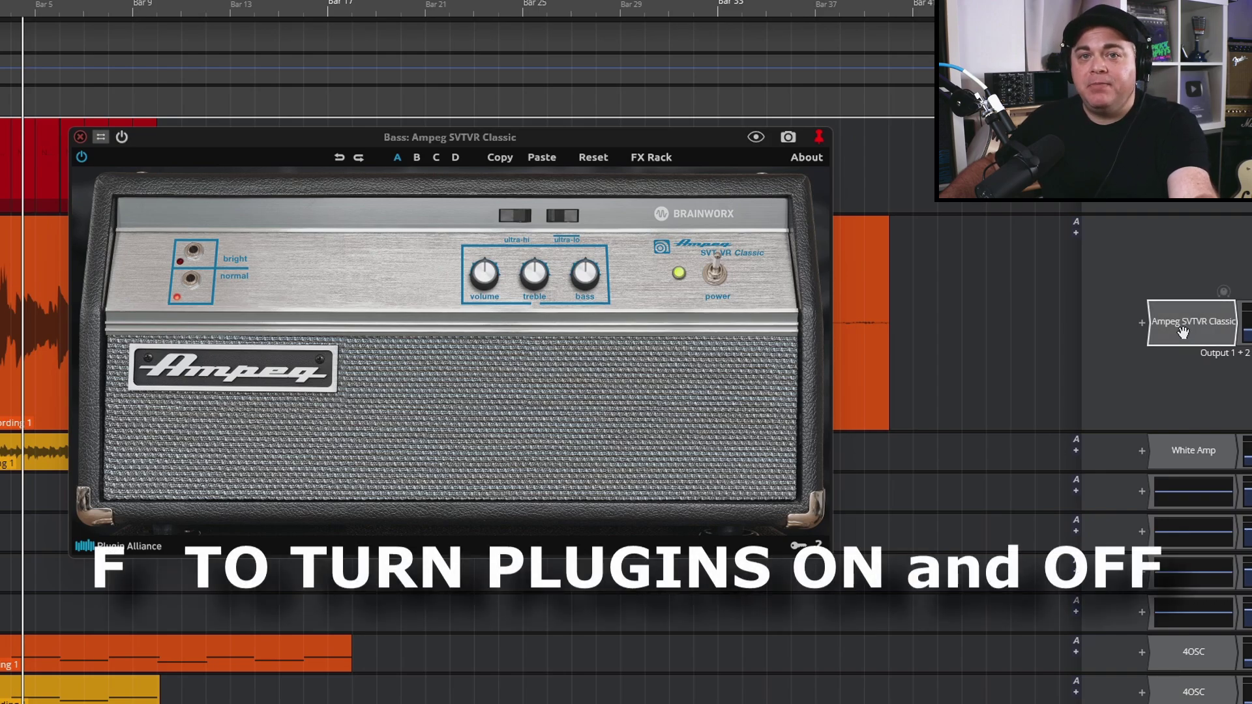
key("f")
key("f")
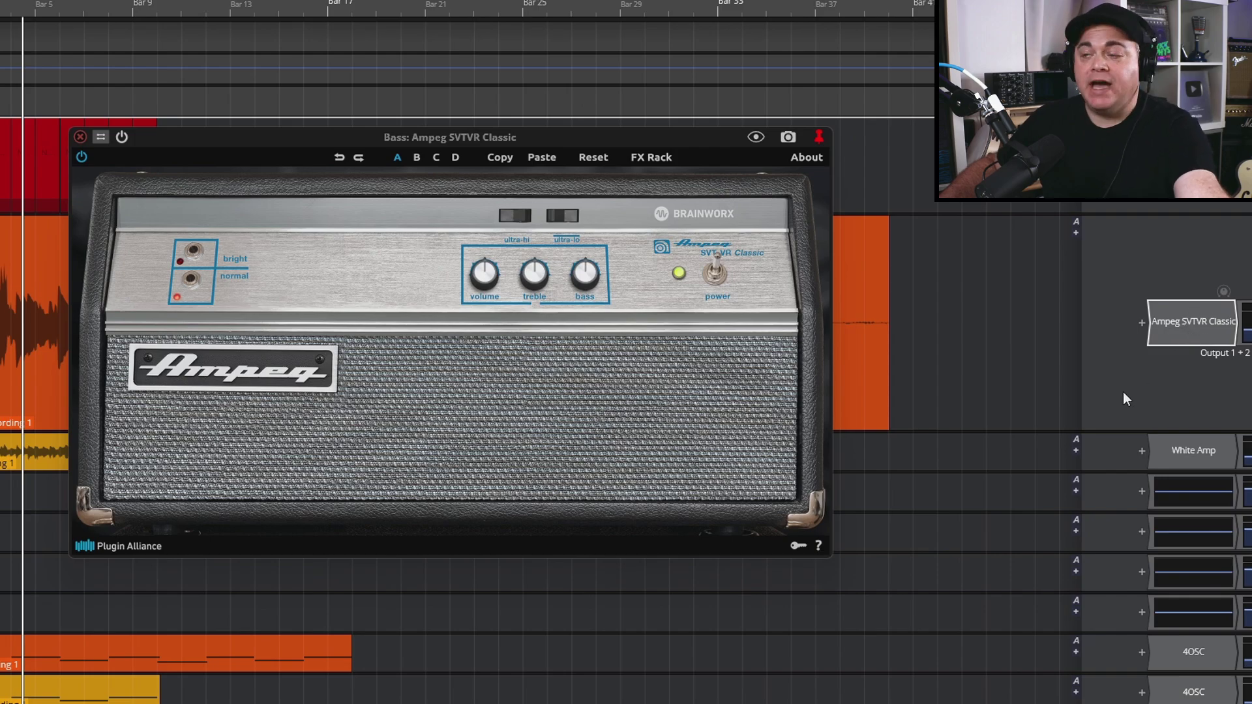
double_click(1196, 456)
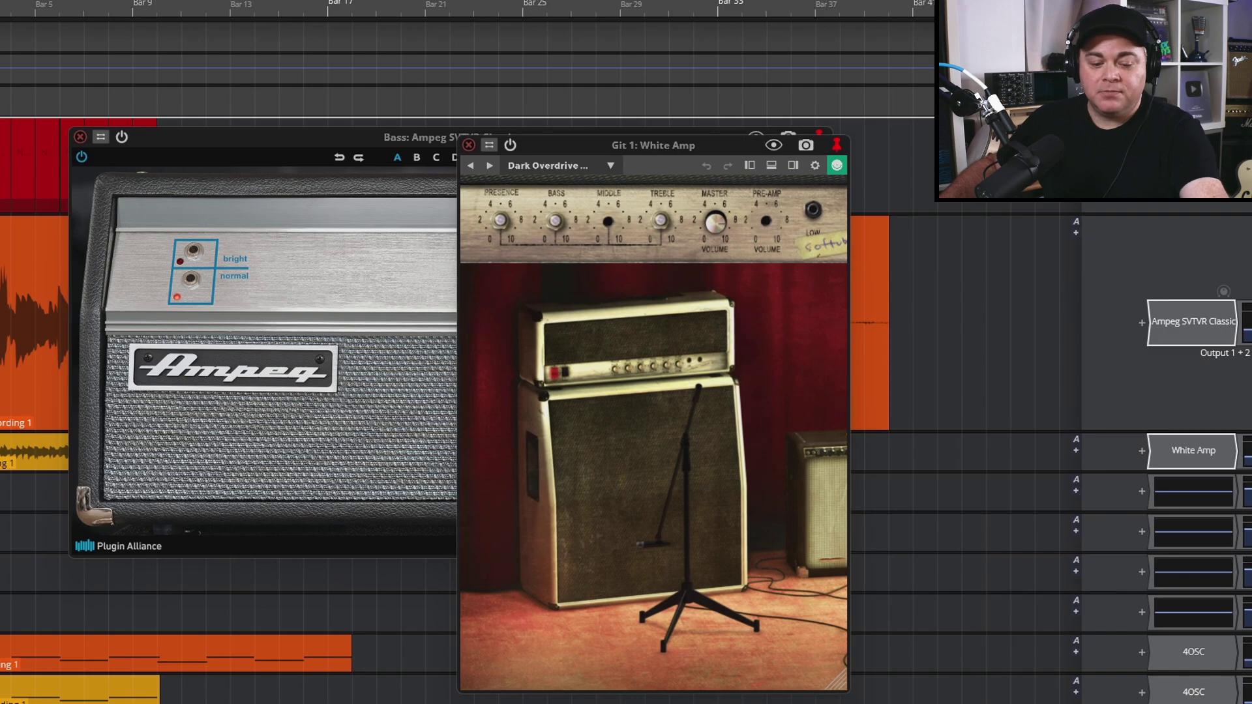
key("space")
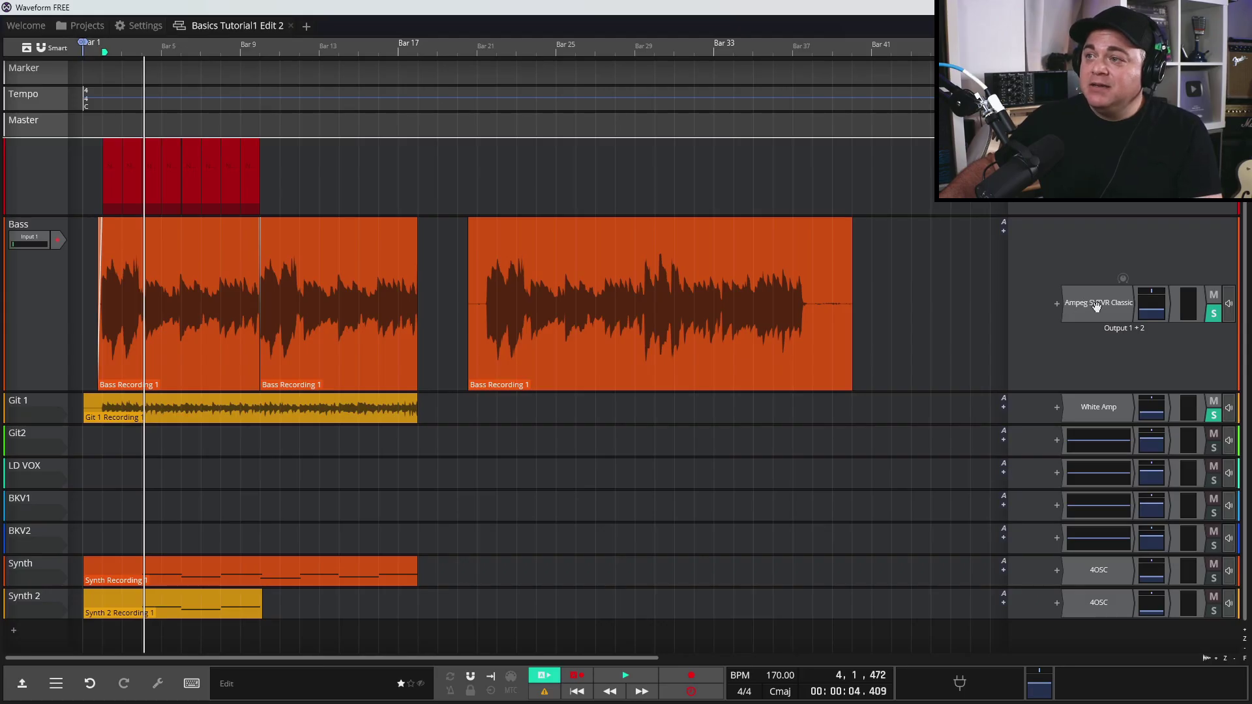
Drag the Ampeg SVTVR Classic after the Bass track's -13.0 dB volume plugin.
left_click_drag(1096, 306, 1171, 303)
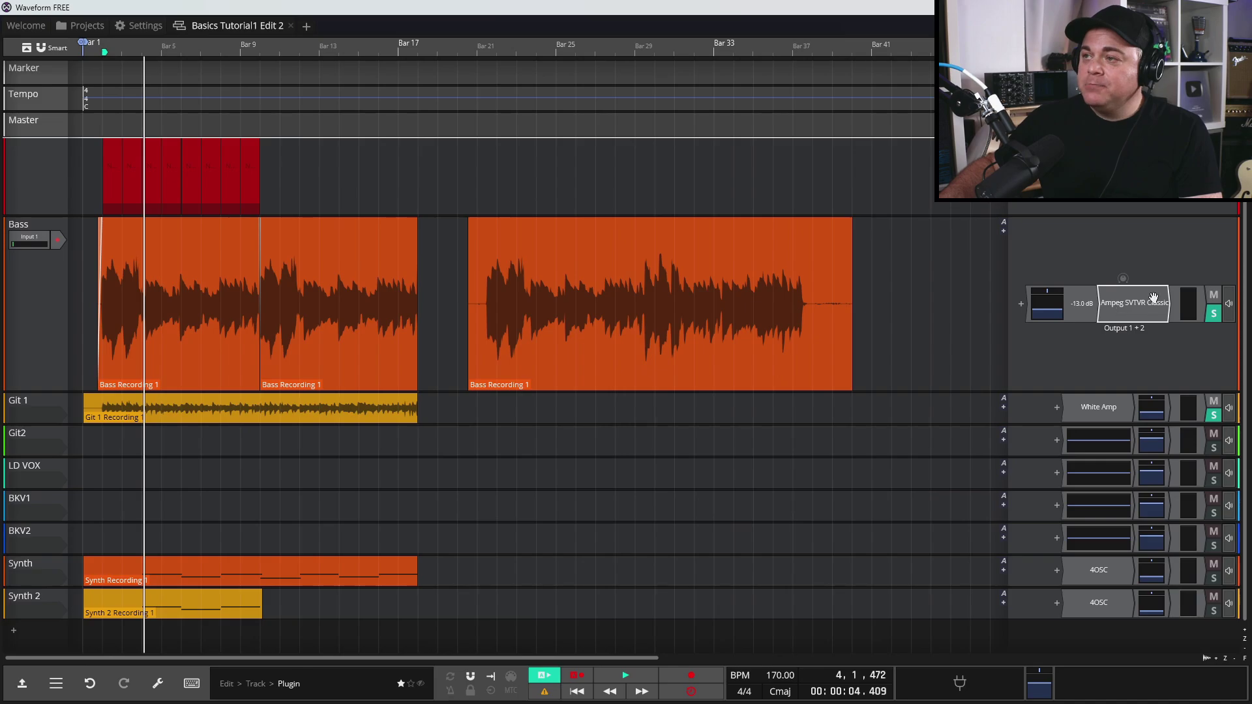
Return the Ampeg amp to the front of the Bass chain, then choose Add plugin to left on the meter.
left_click_drag(1142, 309, 1174, 314)
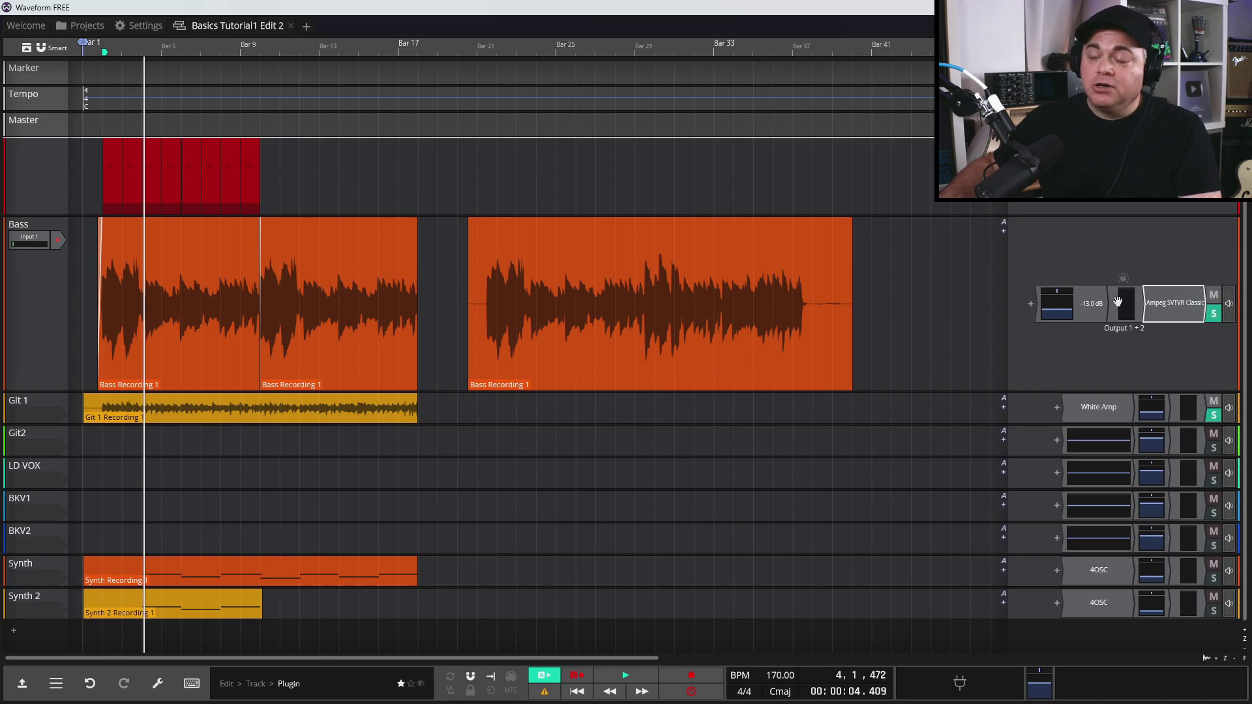
left_click_drag(1183, 305, 1102, 310)
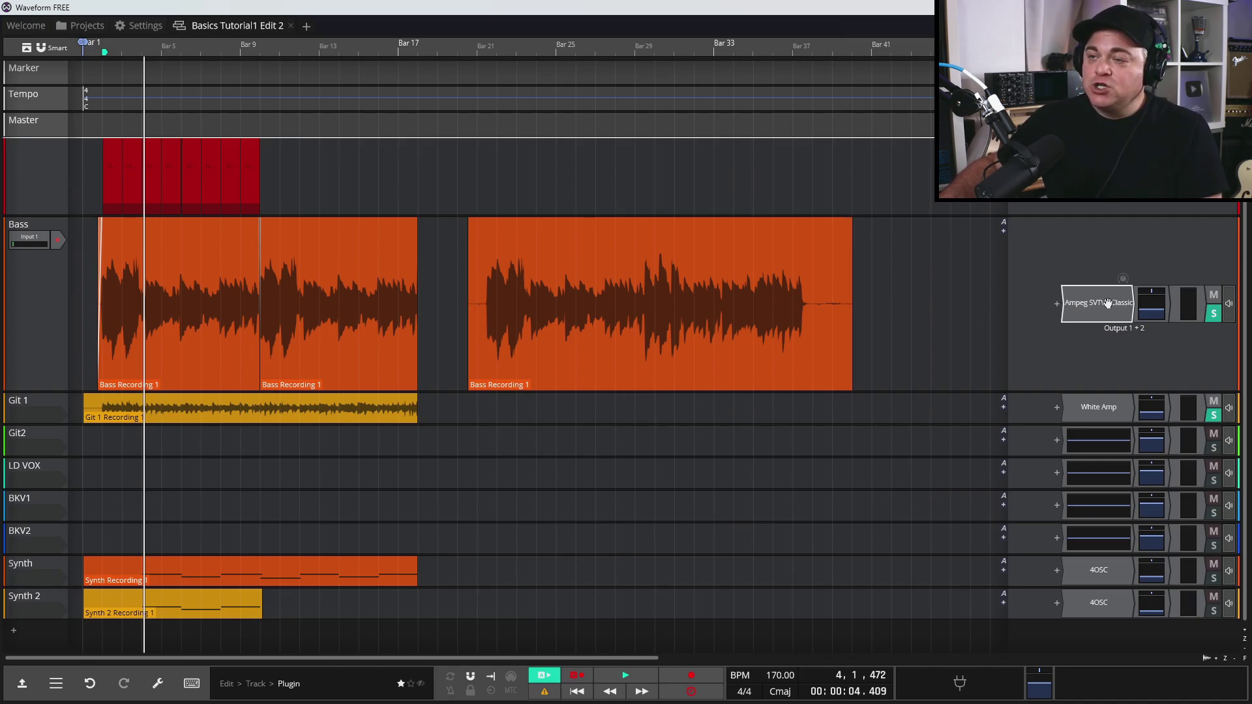
mouse_move(740, 305)
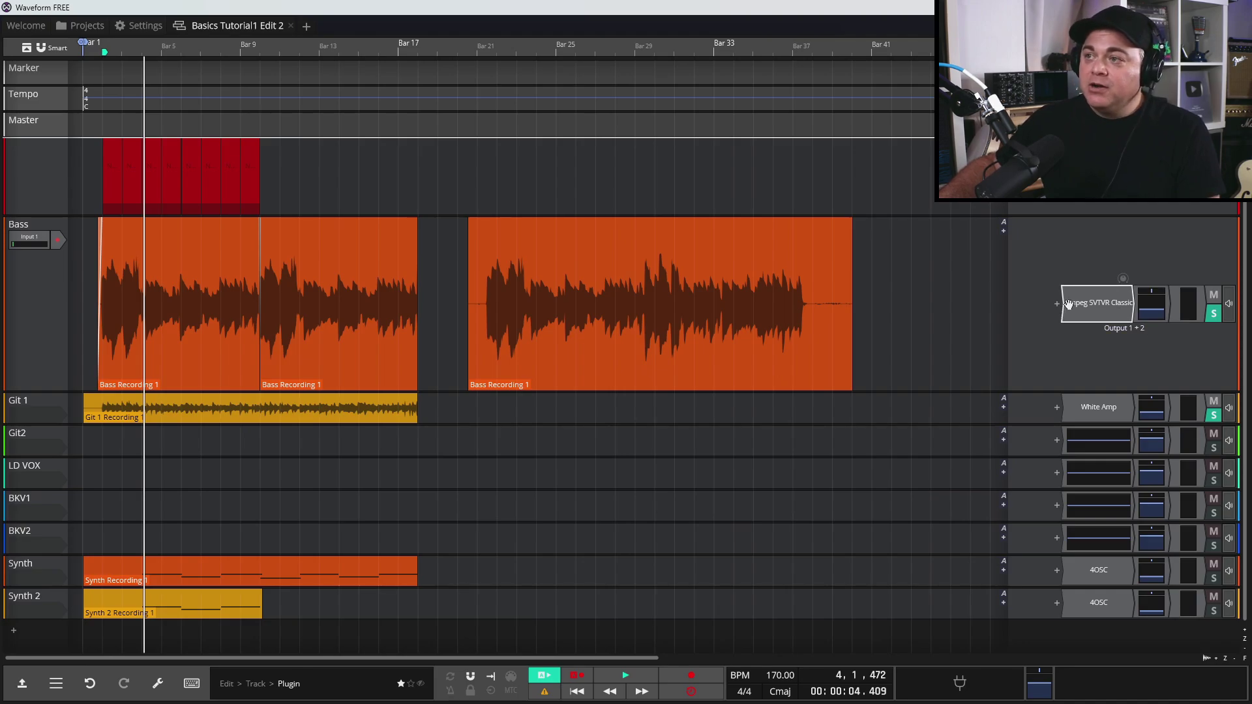
left_click(1179, 302)
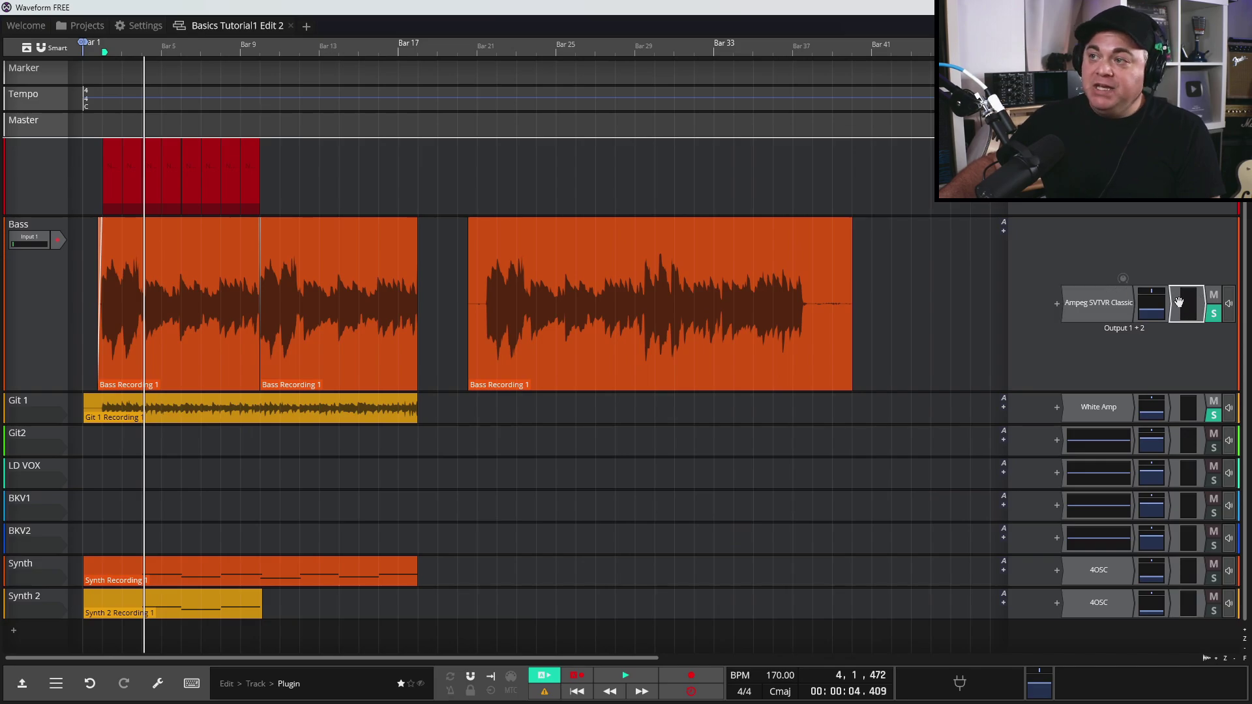
right_click(1189, 304)
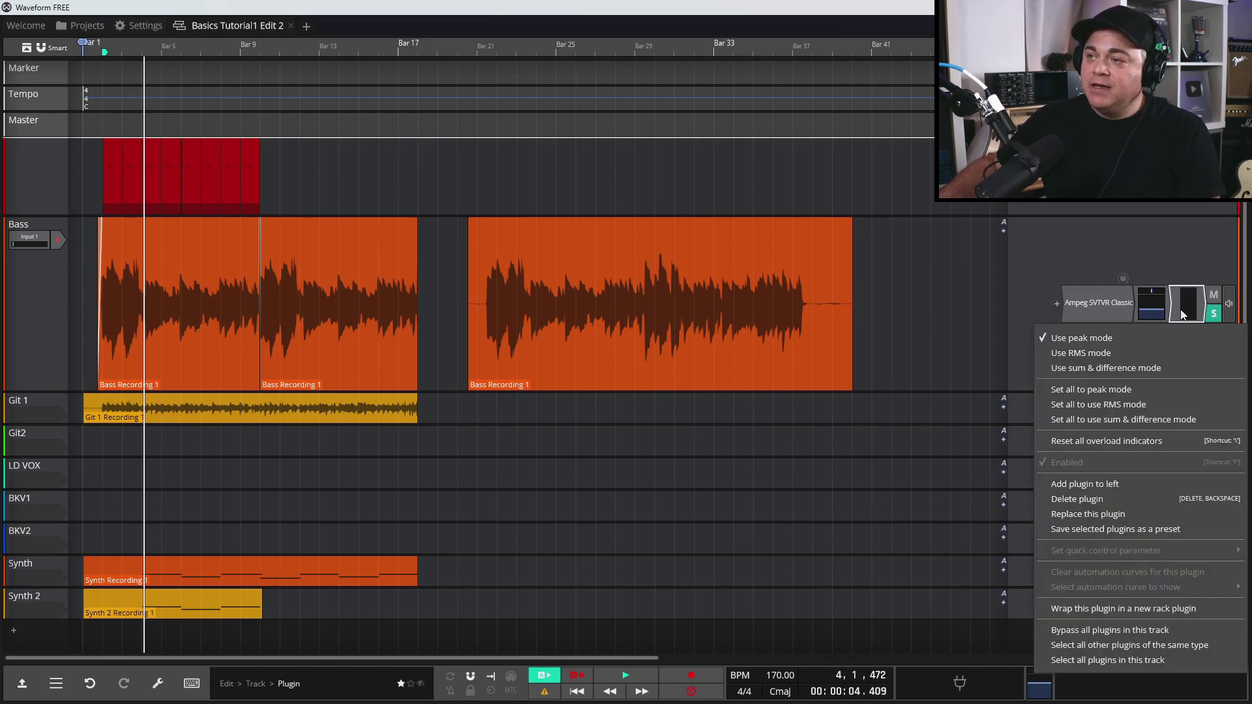
left_click(1066, 481)
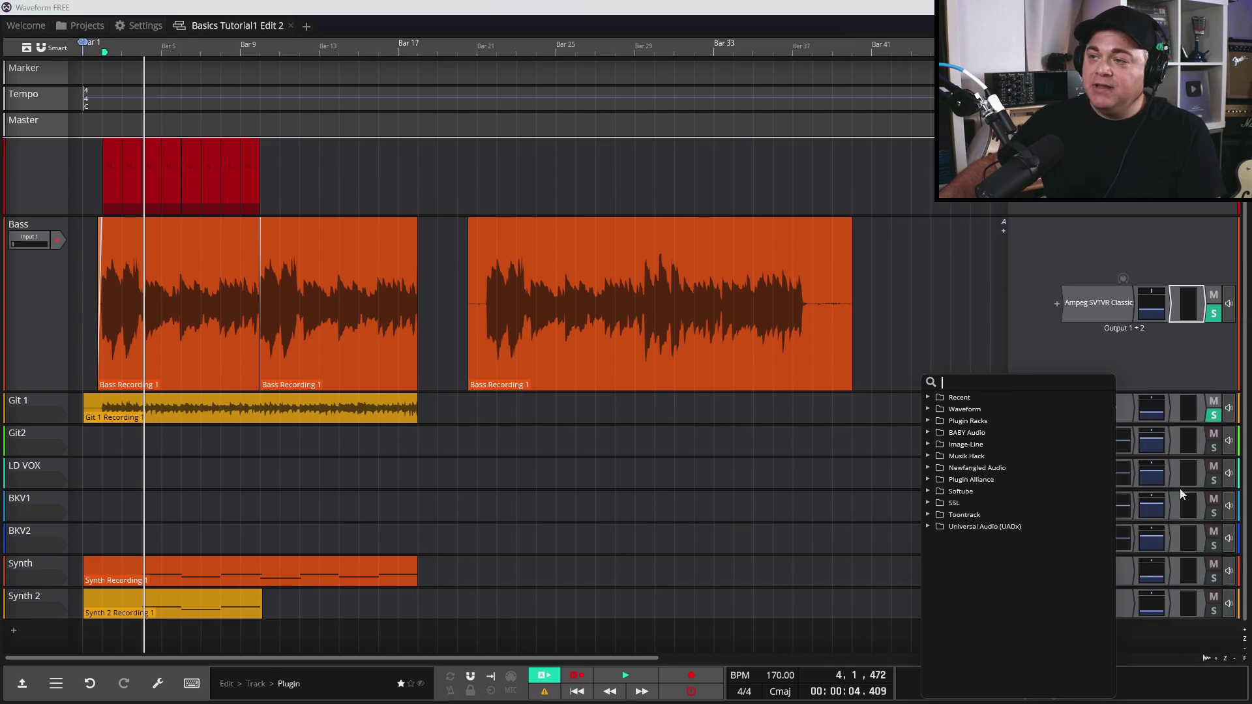
Add an Aux Send from Waveform > Utility to Bass, reposition it, then delete it.
left_click(931, 409)
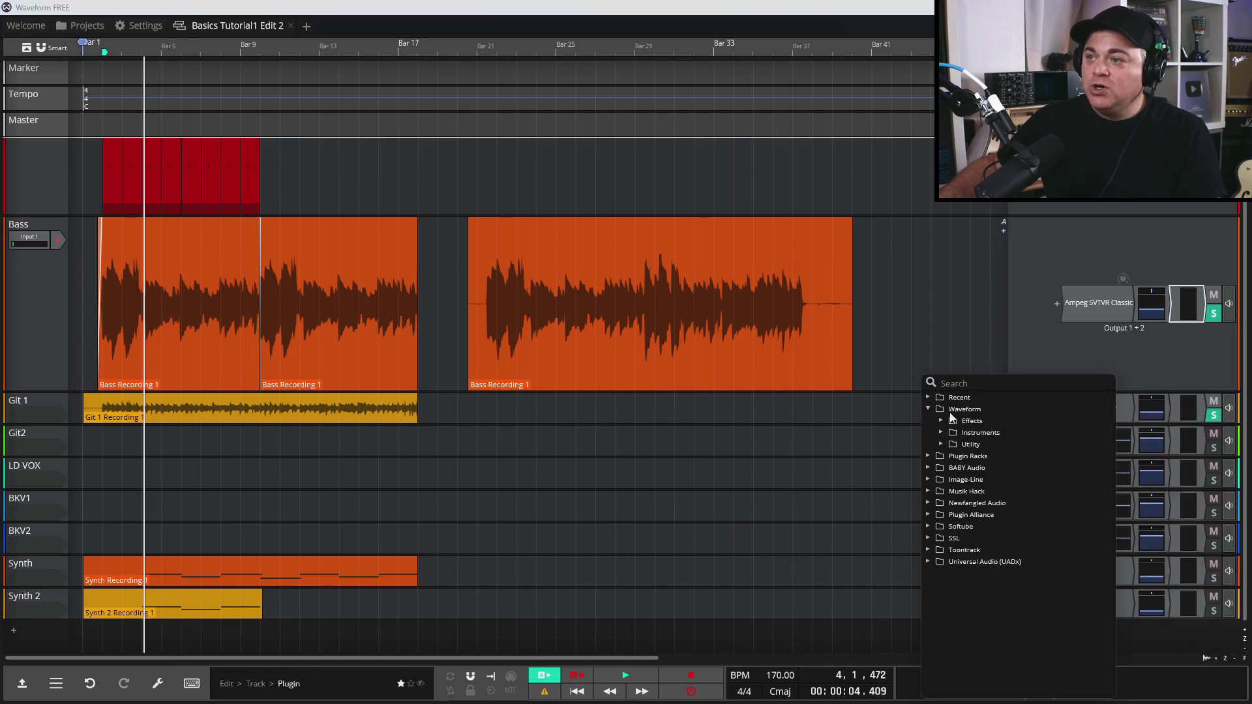
left_click(941, 445)
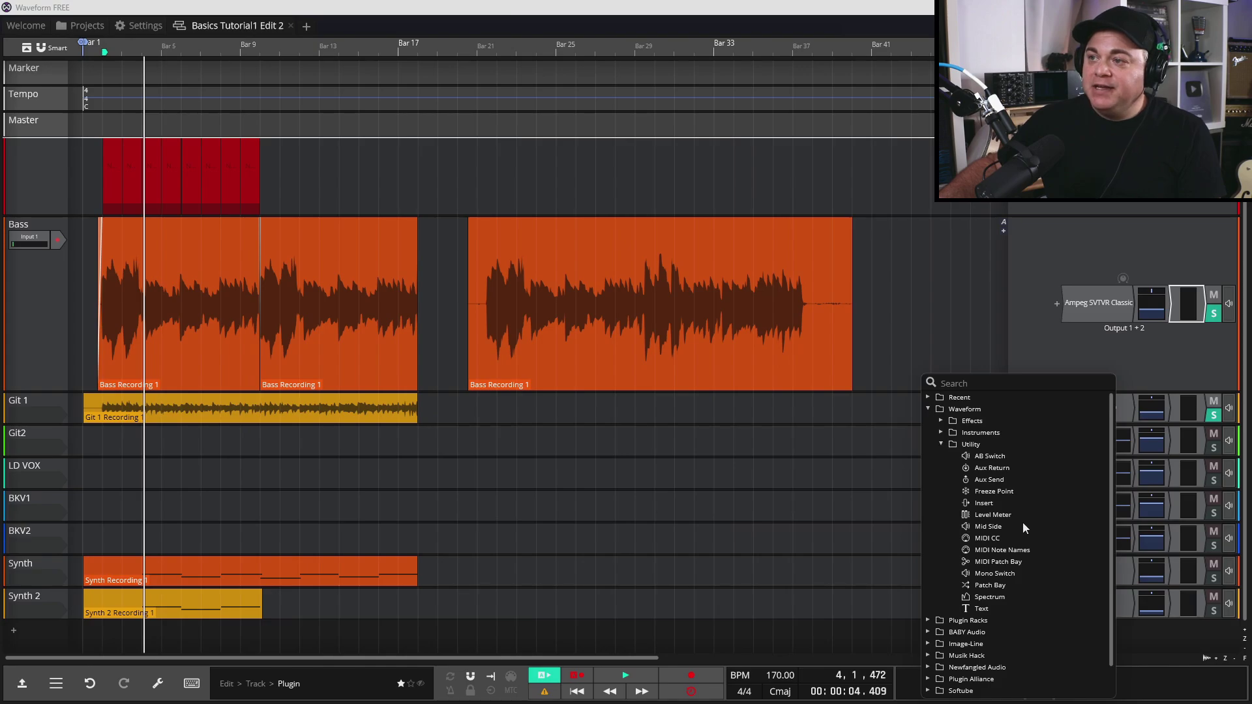
double_click(989, 479)
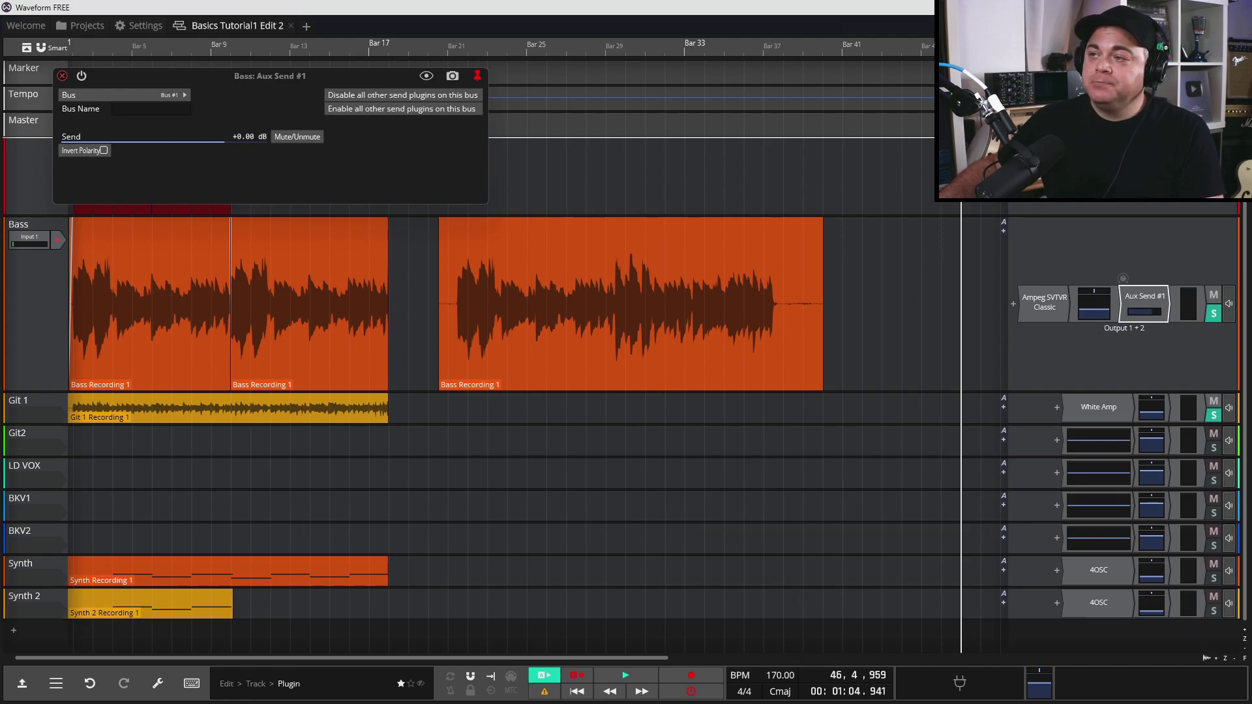
mouse_move(1143, 299)
left_mouse_down()
mouse_move(1033, 300)
mouse_move(1143, 299)
left_mouse_up()
double_click(1158, 296)
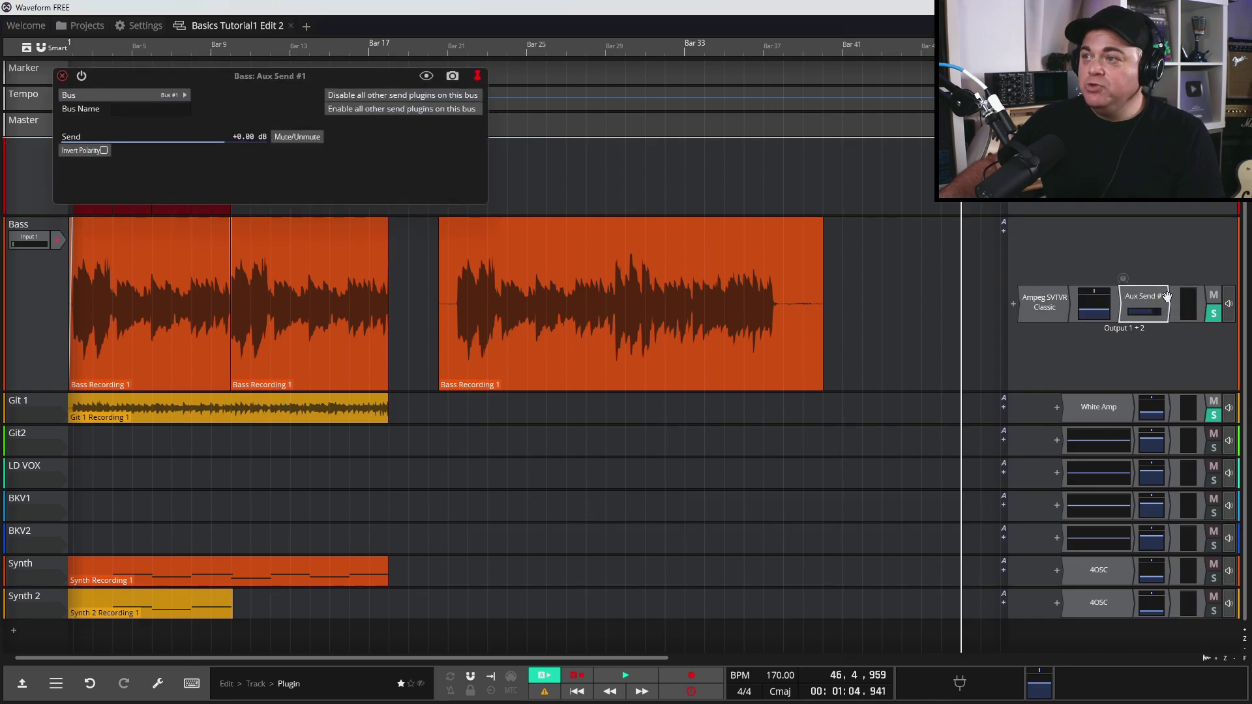
key("Delete")
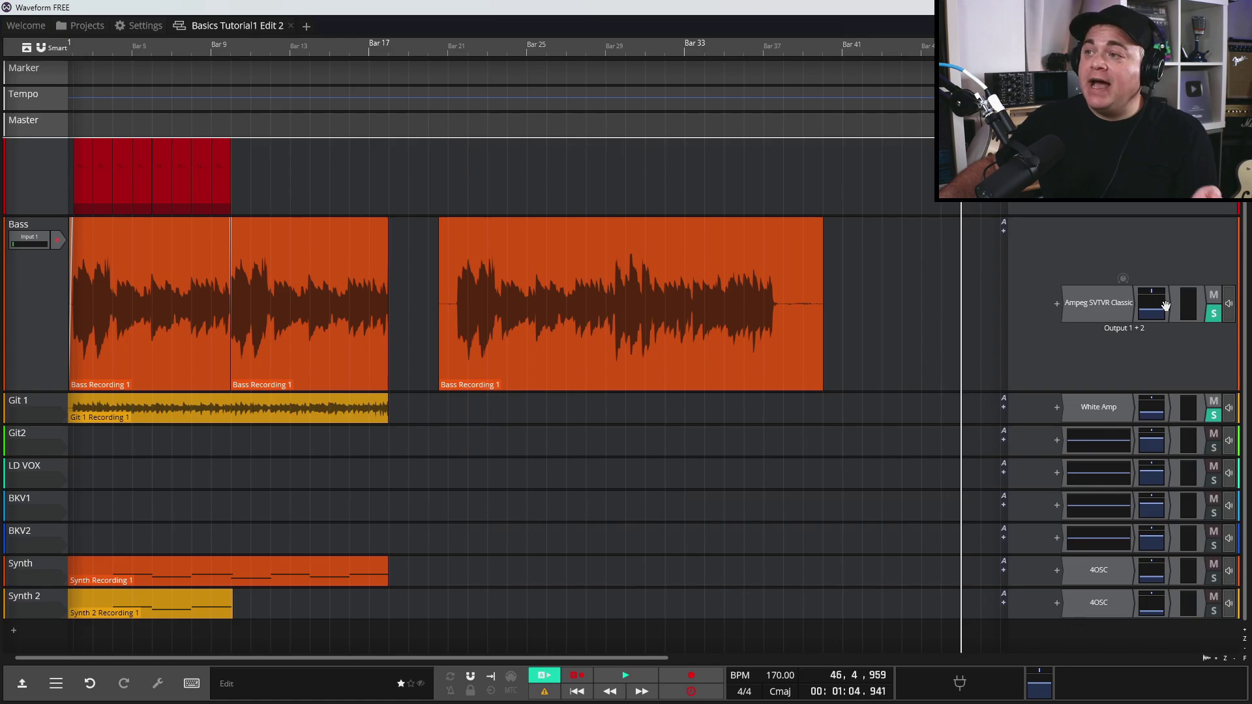
Delete the Bass track's old volume plugin and insert a Volume and Pan after the Ampeg SVTVR Classic.
left_click(1165, 306)
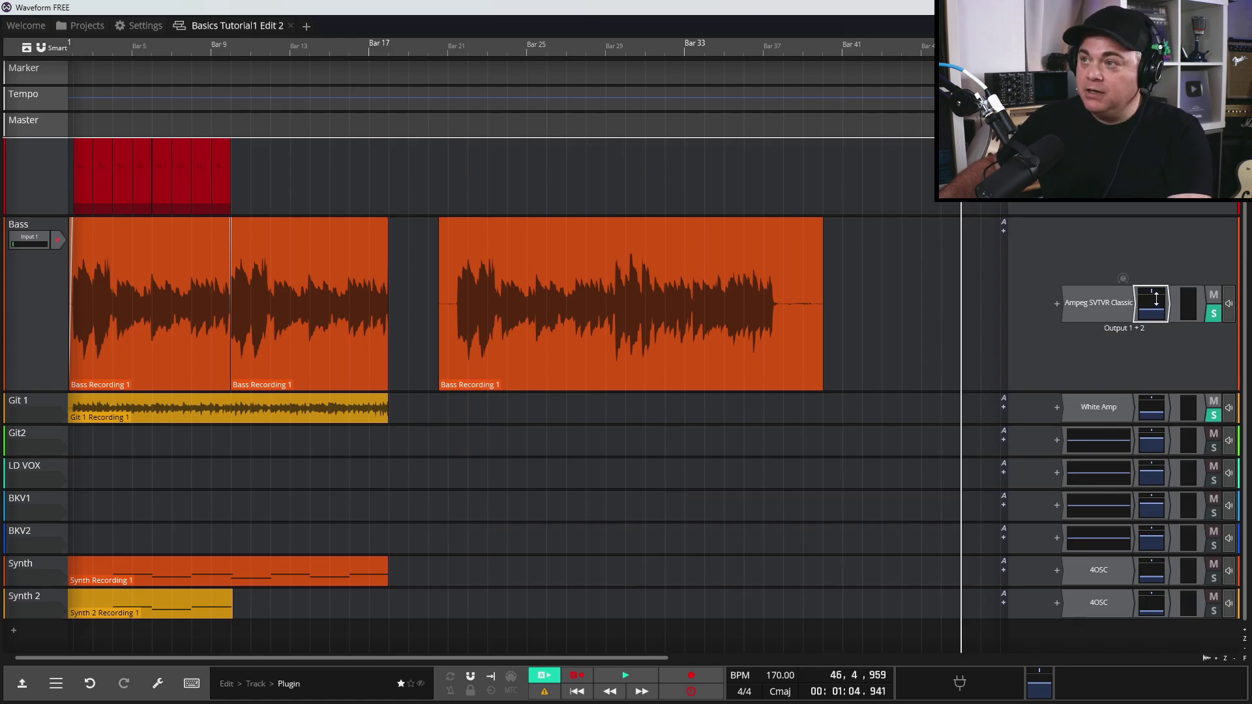
key("Delete")
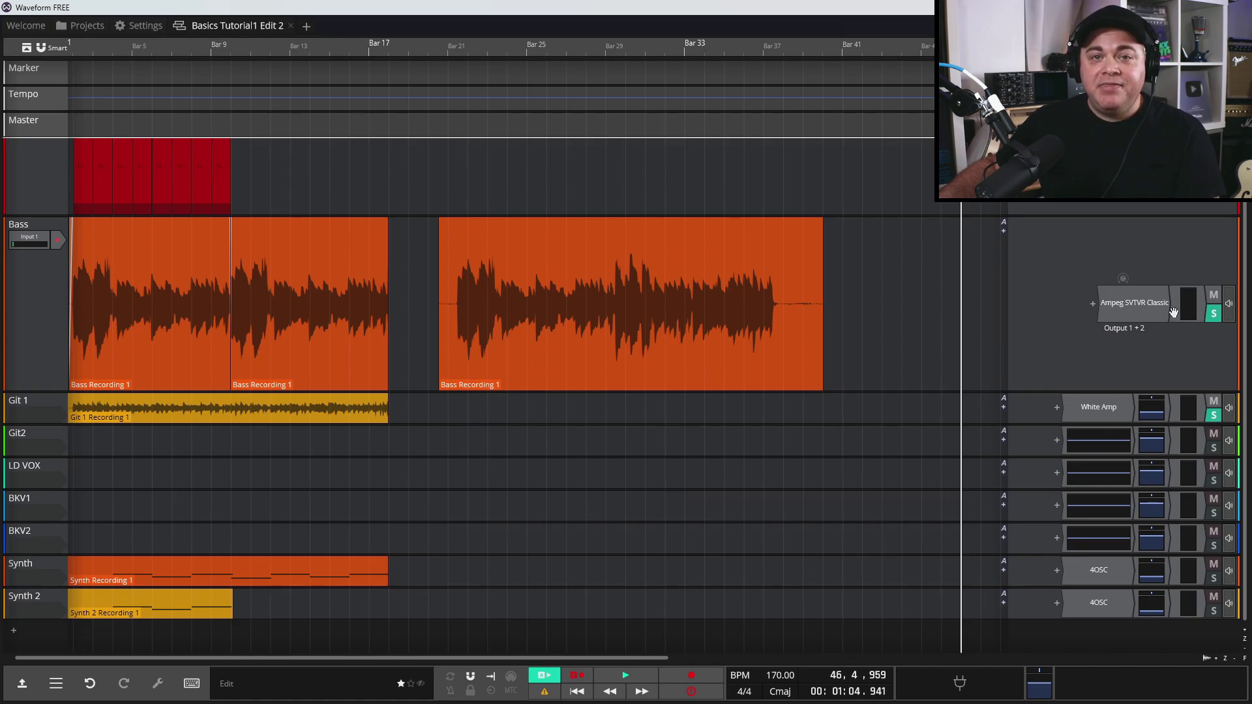
left_click(1175, 317)
right_click(1175, 317)
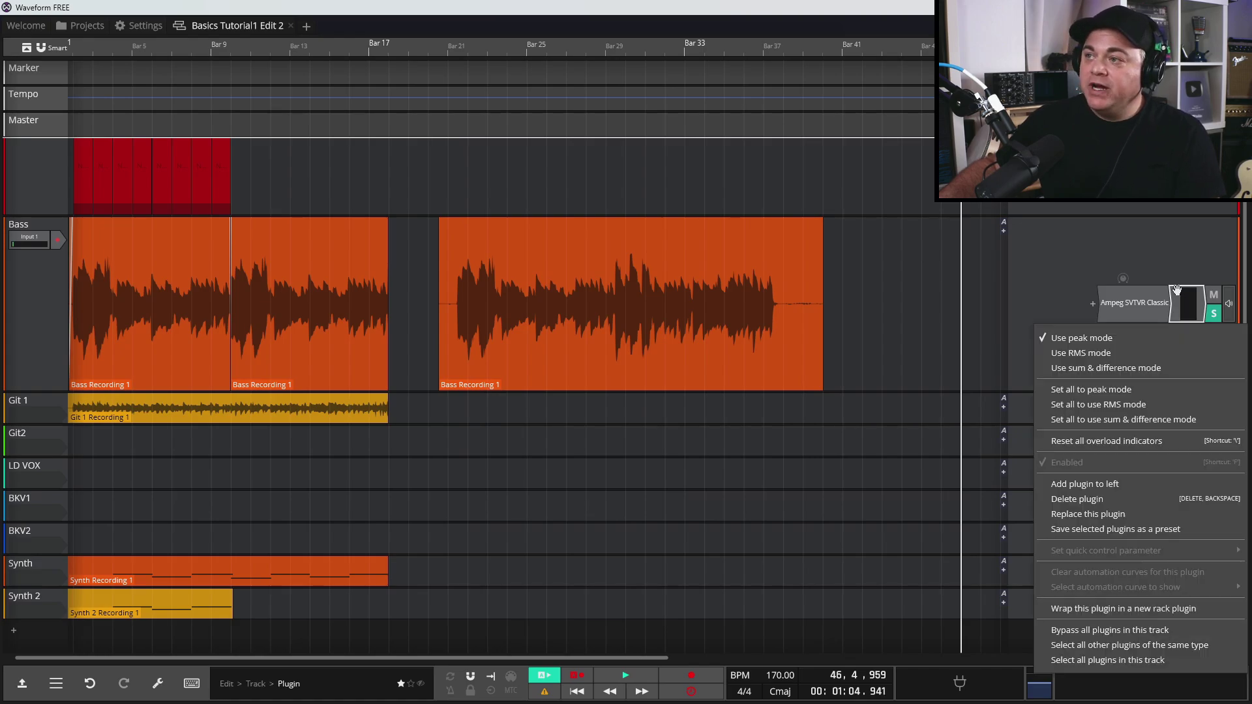
left_click(1115, 484)
left_click(972, 408)
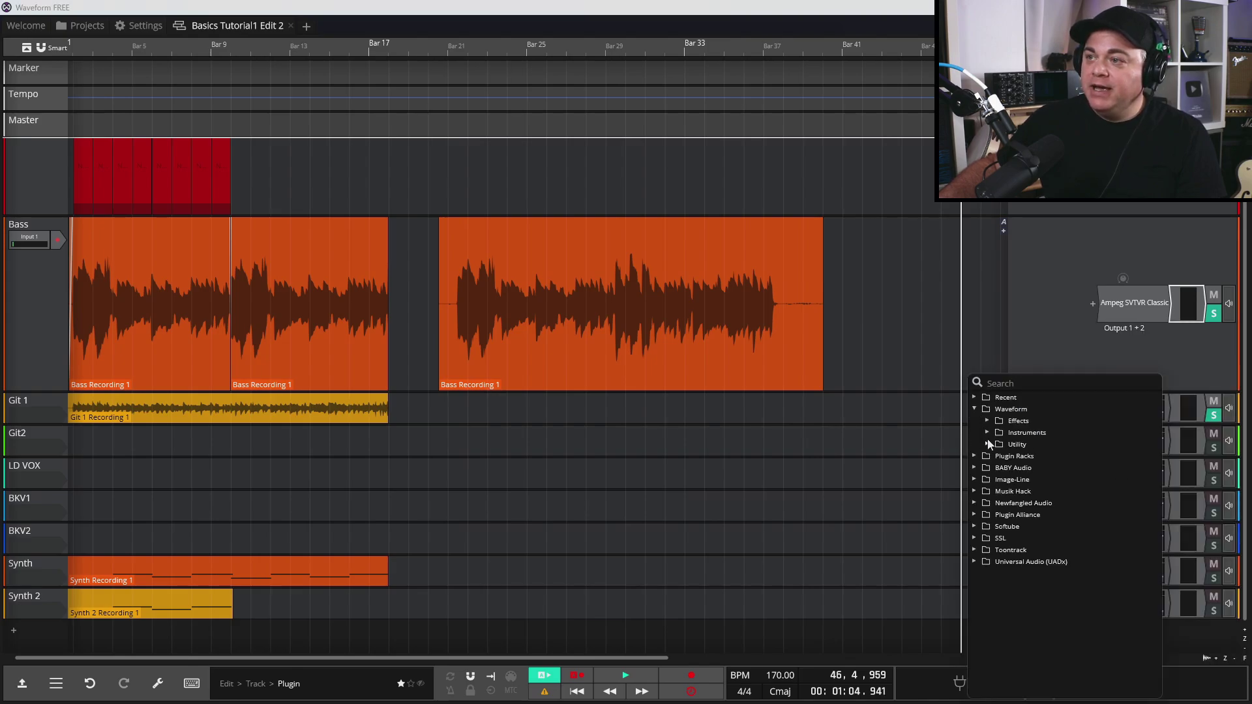
left_click(987, 422)
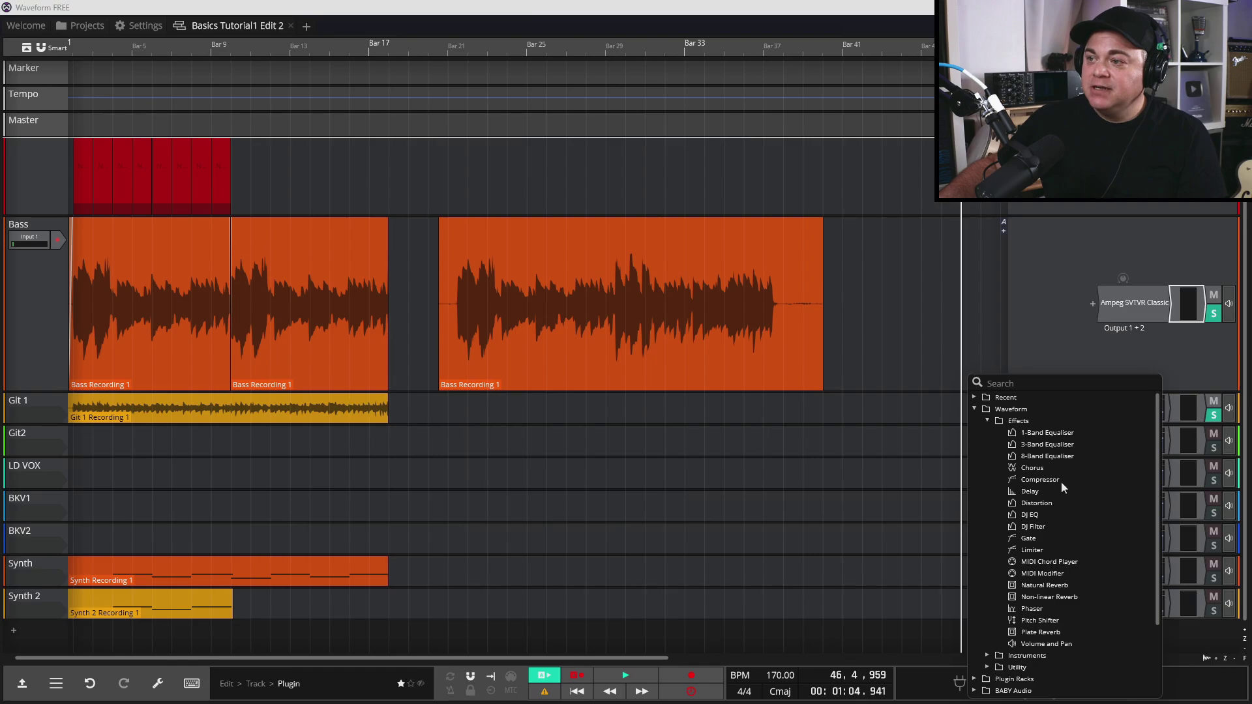
left_click(1037, 644)
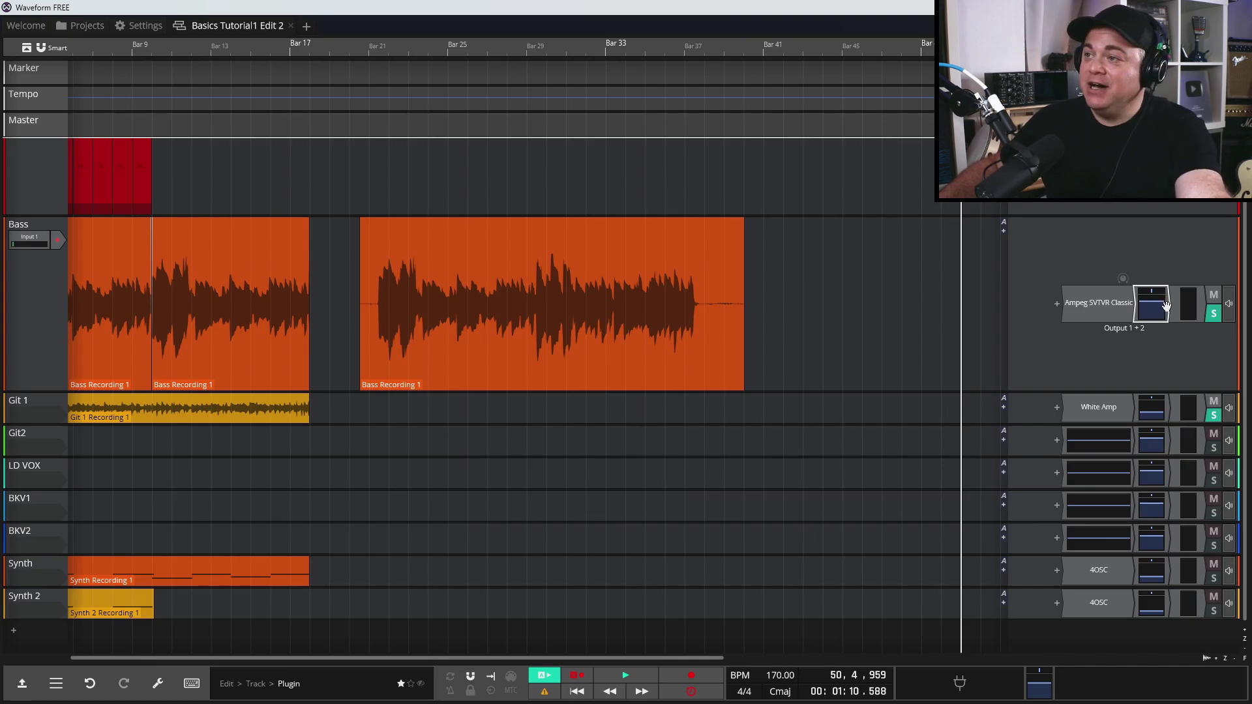
mouse_move(1172, 301)
left_mouse_down()
mouse_move(1202, 304)
mouse_move(1164, 307)
left_mouse_up()
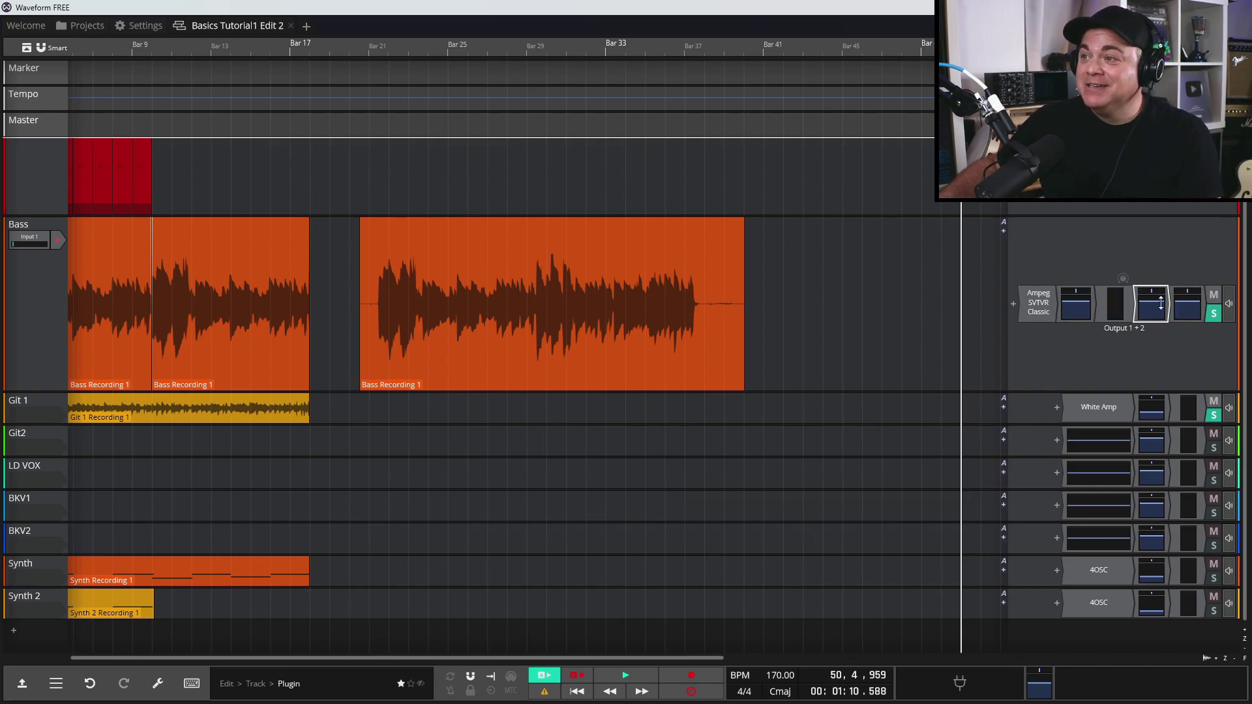
left_click(858, 196)
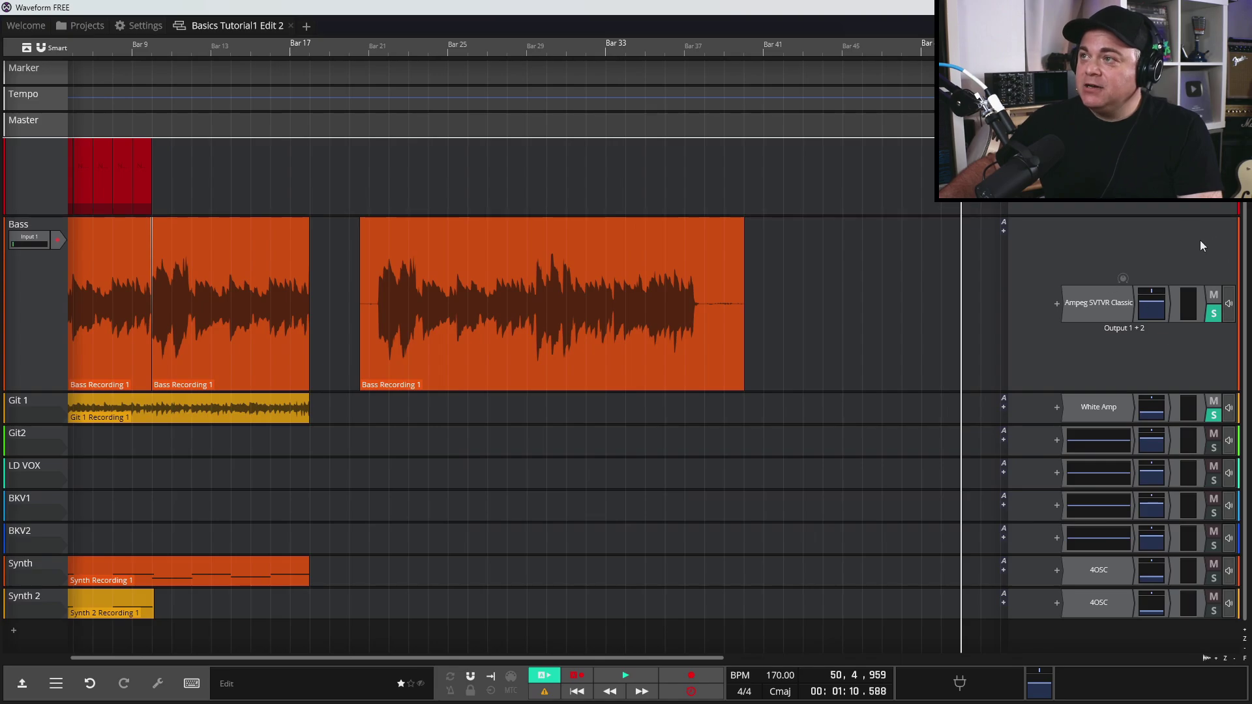
Swap the plugin column for the mixer and add a 1-Band Equaliser to Git 1.
mouse_move(1242, 26)
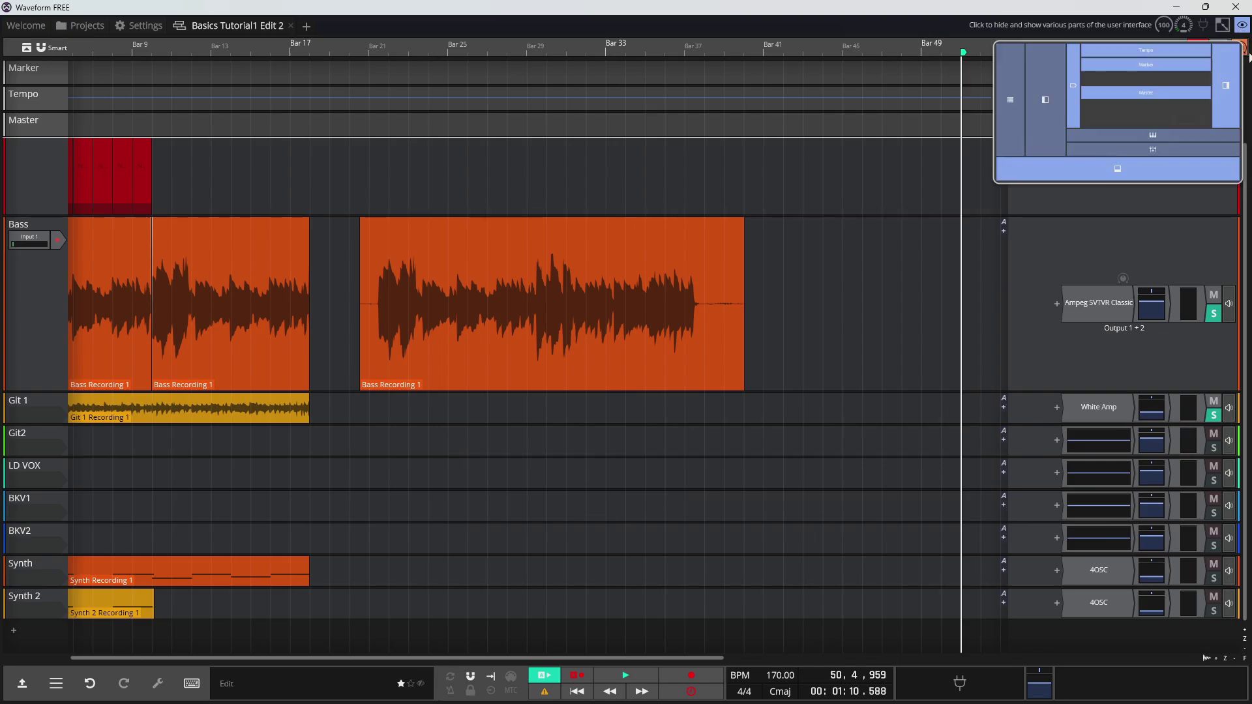
left_click(1226, 98)
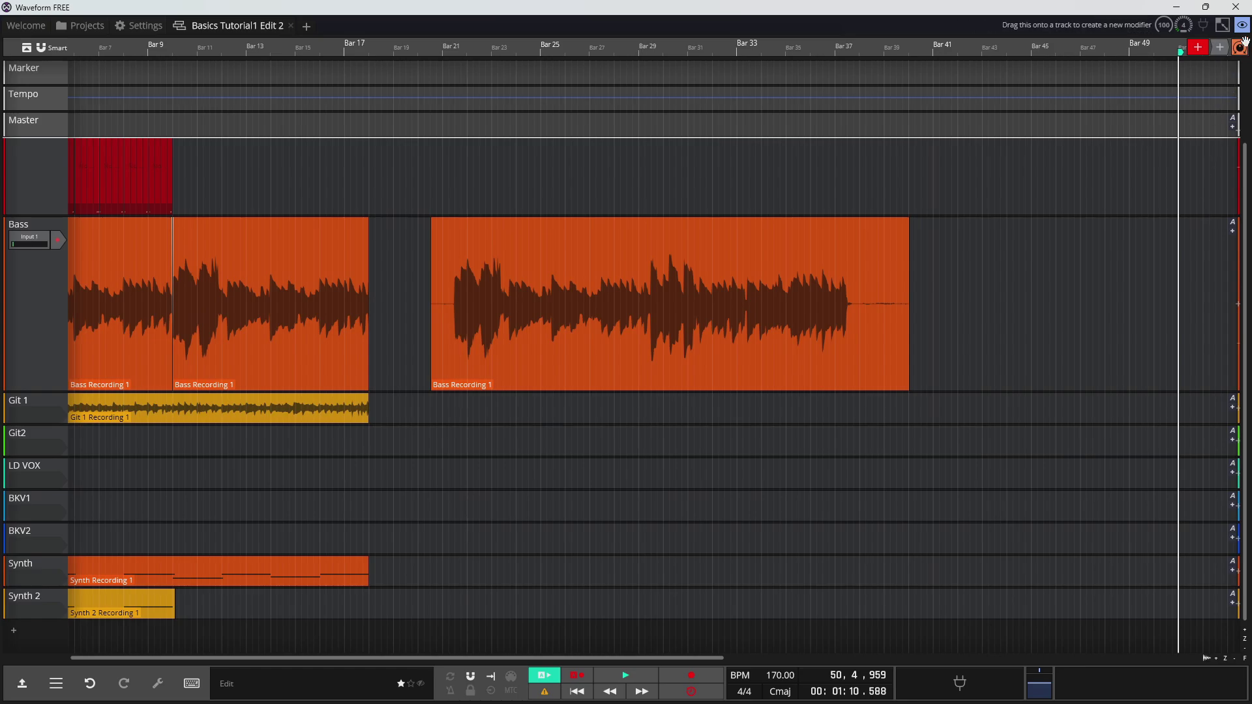
mouse_move(1243, 30)
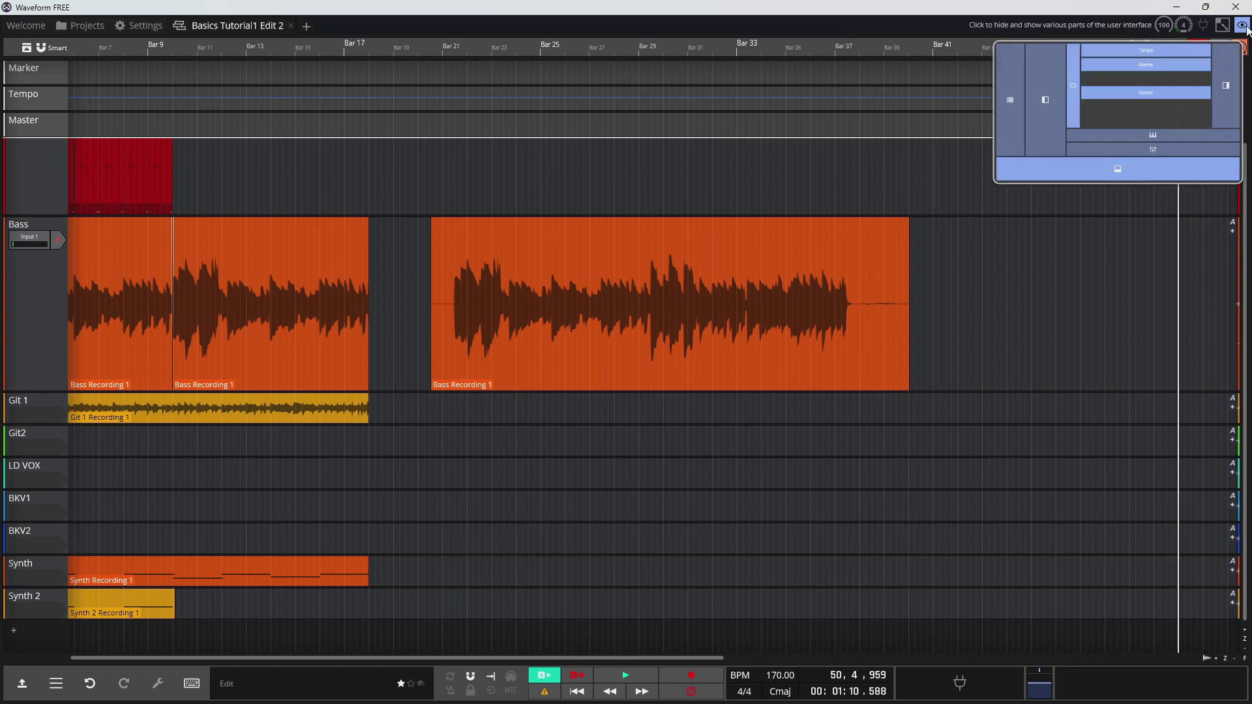
left_click(1161, 150)
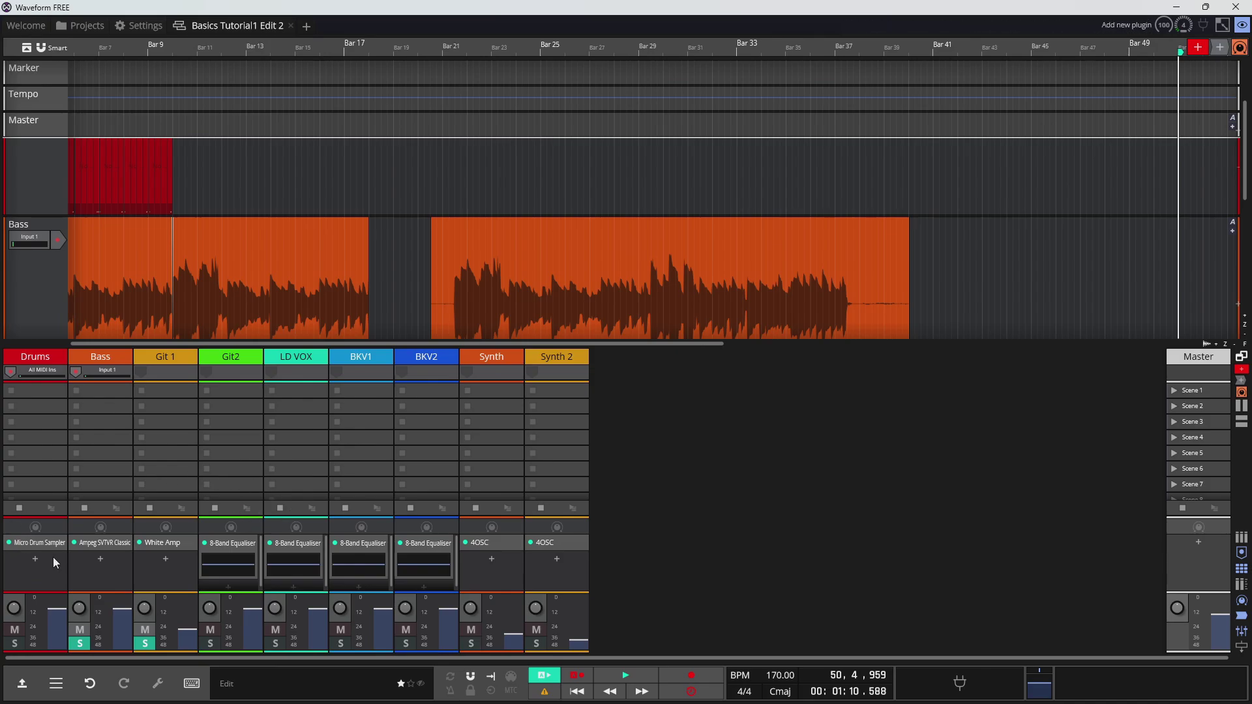
left_click(165, 559)
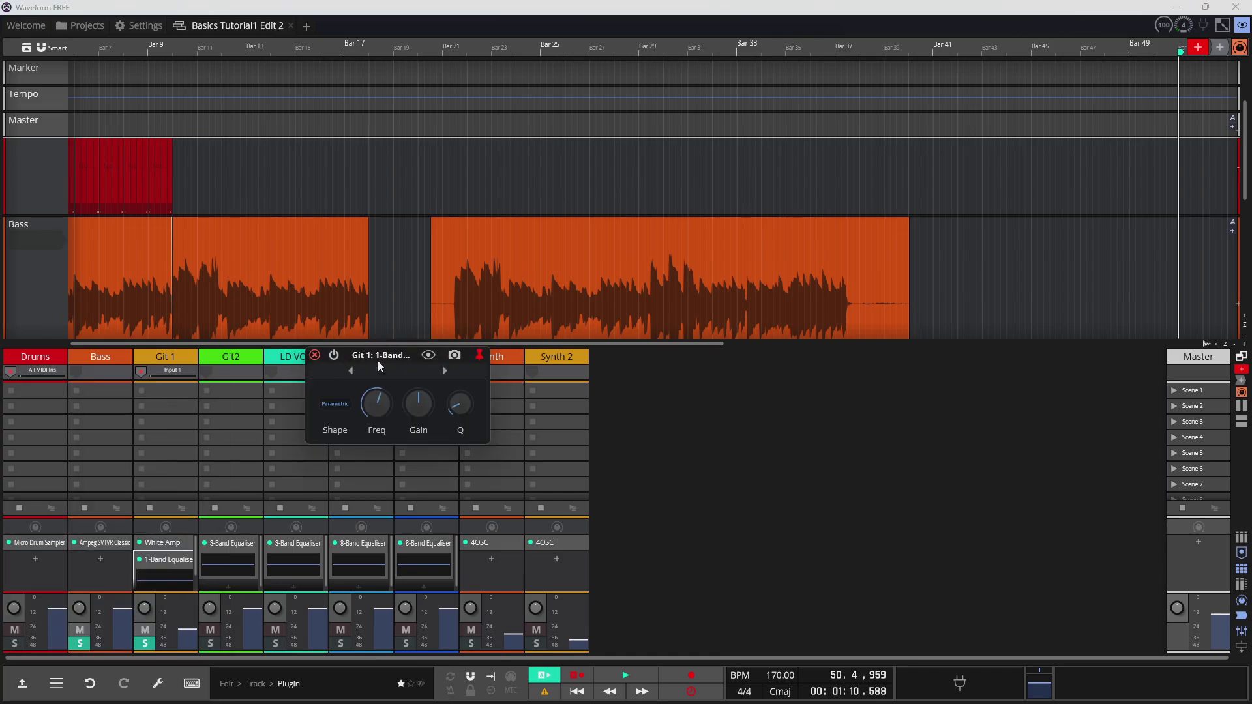
left_click(314, 355)
Hide the mixer and restore the per-track plugin column.
left_click_drag(313, 345, 313, 159)
left_click(1242, 25)
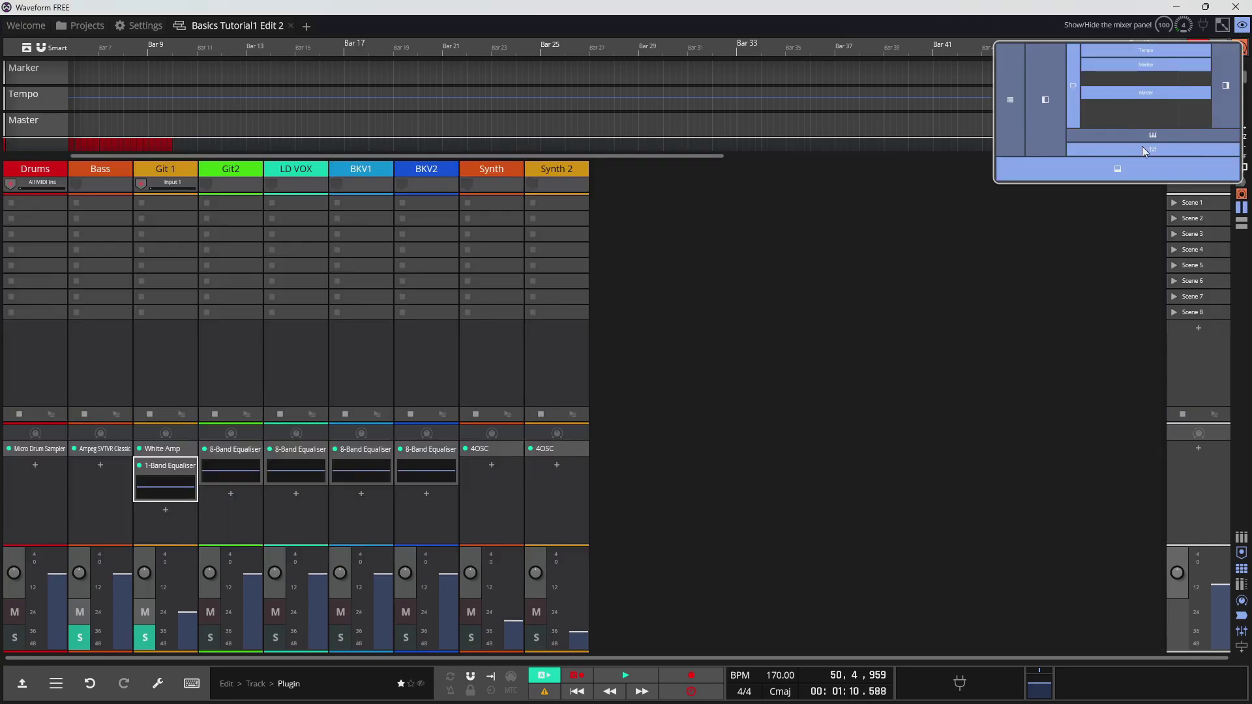
left_click(1167, 124)
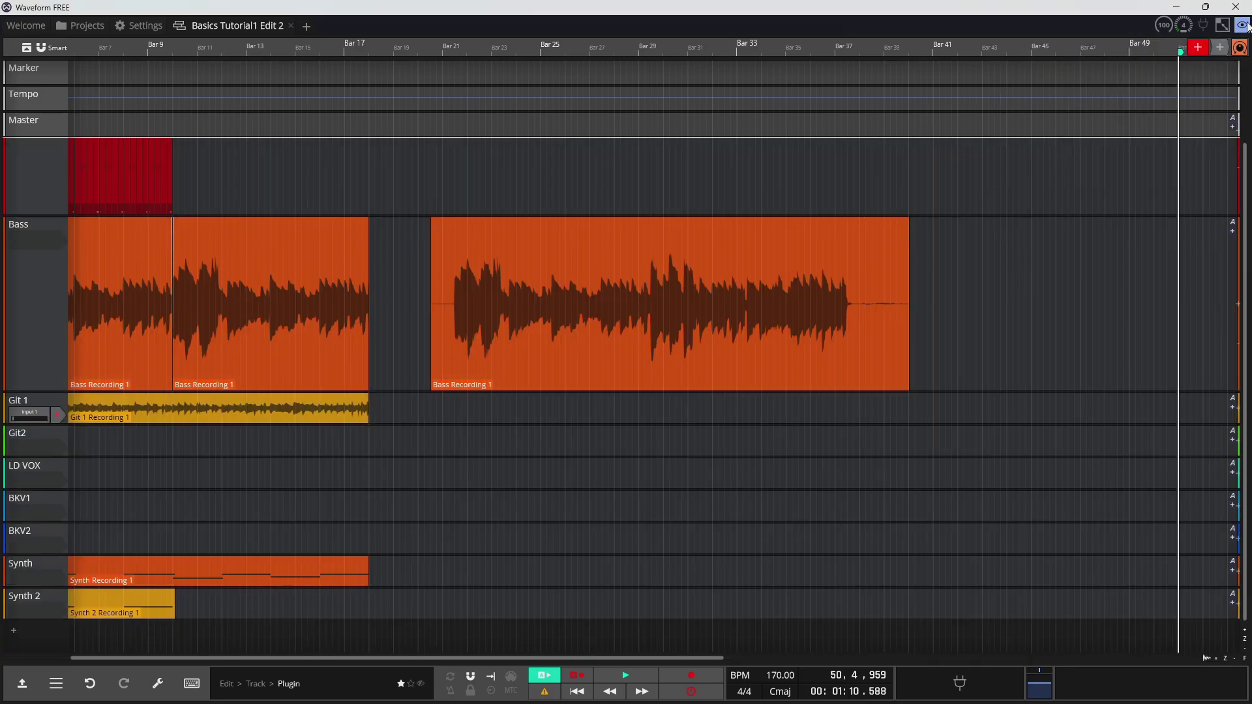
left_click(1167, 140)
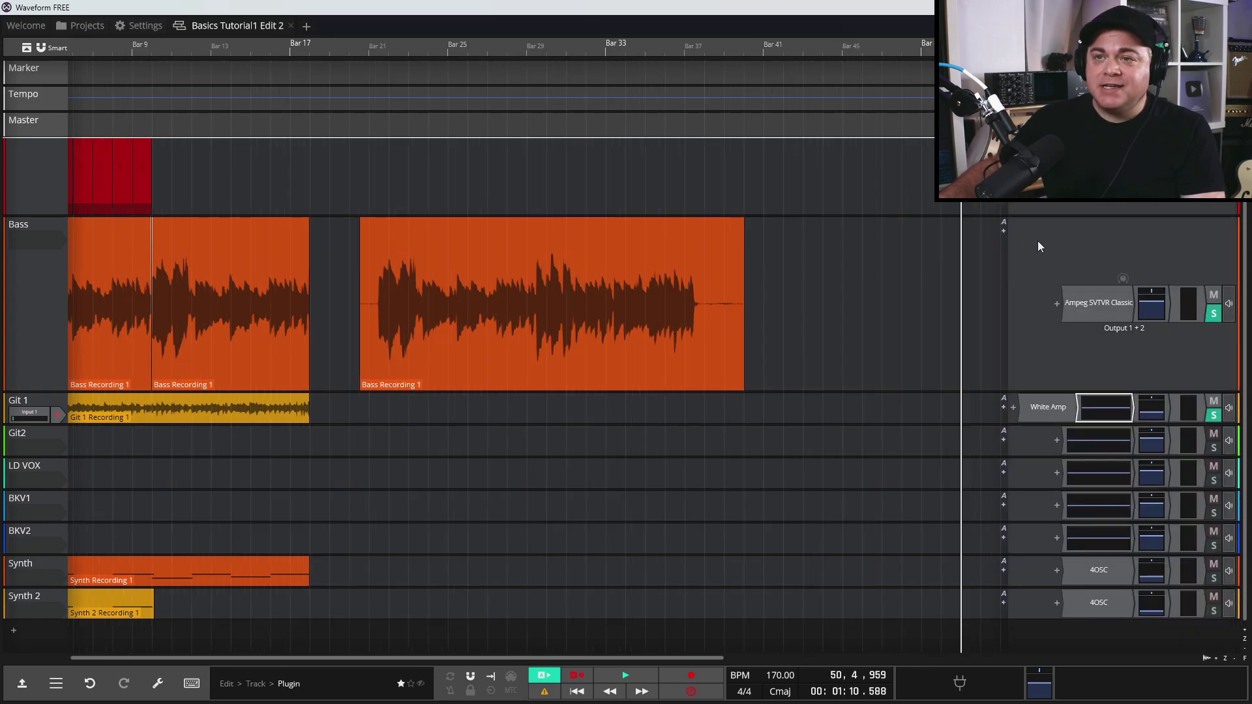
mouse_move(450, 294)
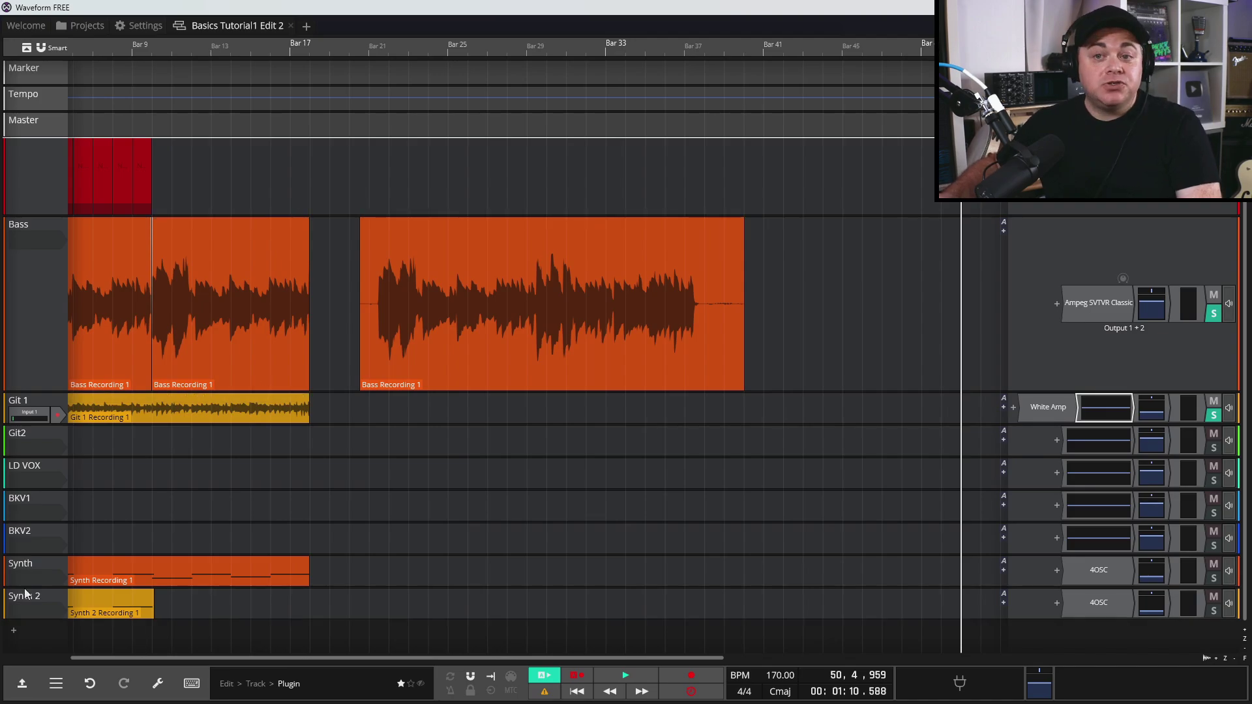
left_click(34, 567)
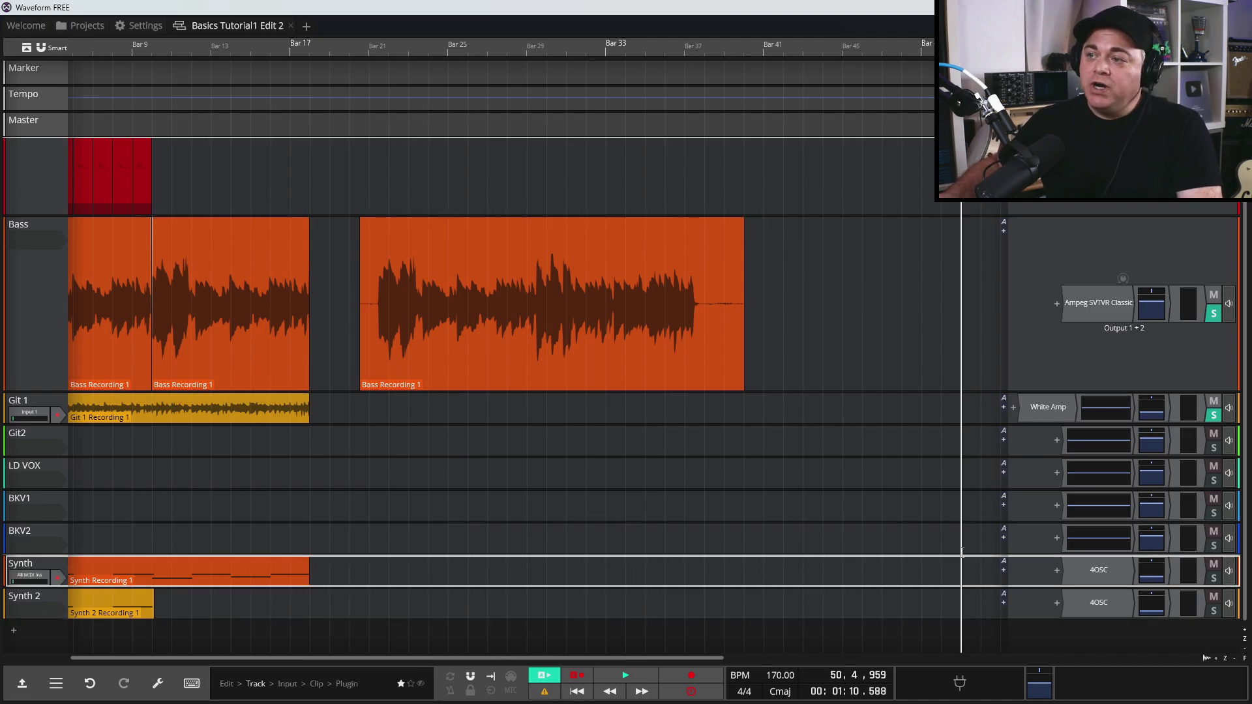
Open 4OSC and add Waveform's MIDI Chord Player effect to the Synth track.
double_click(1107, 570)
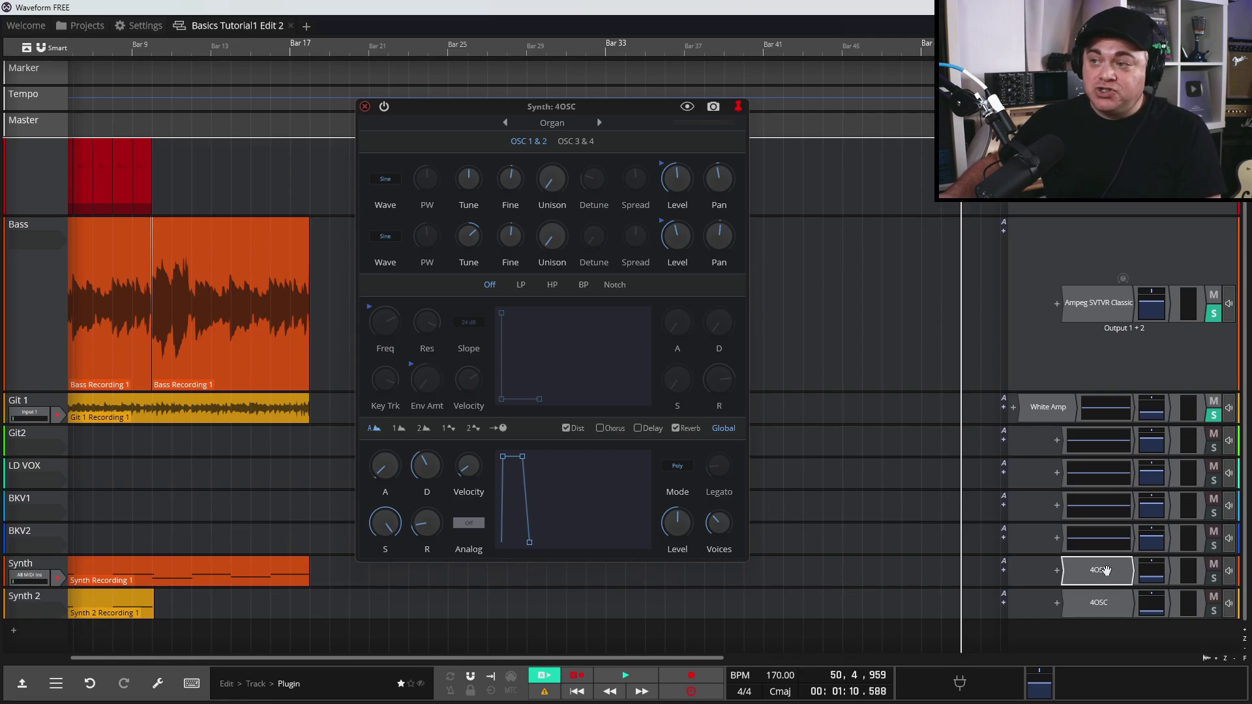
left_click(1058, 573)
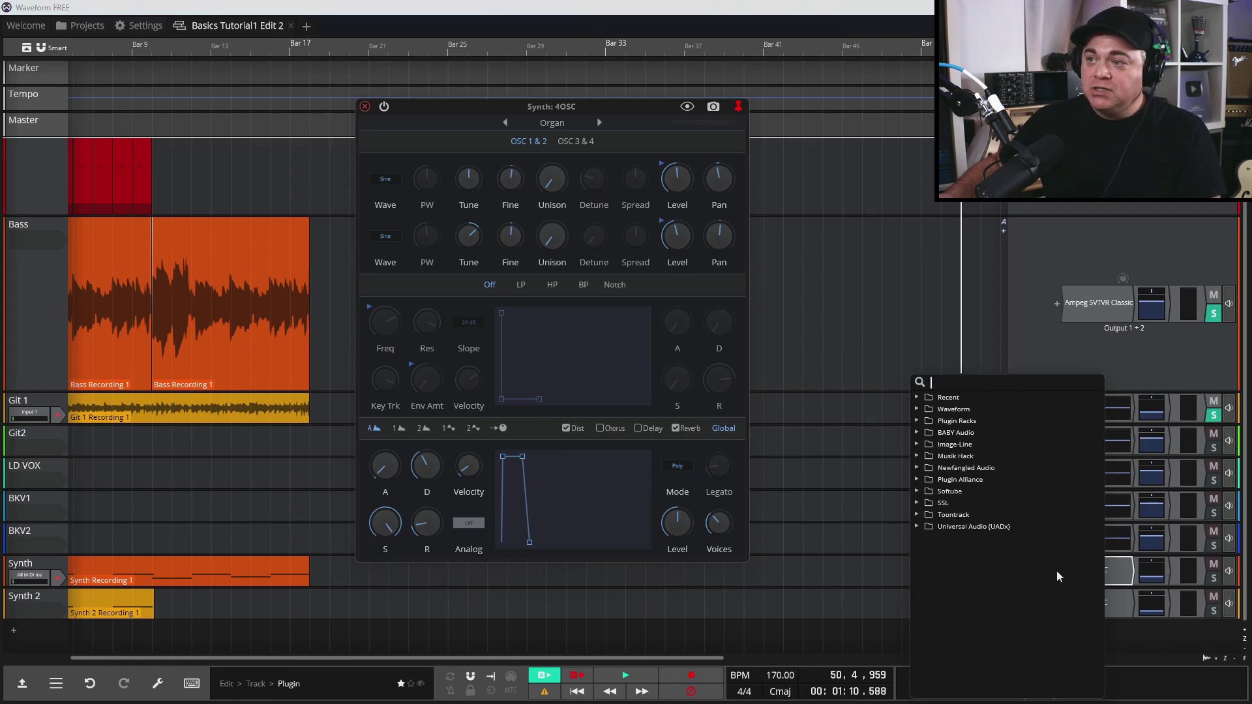
left_click(916, 410)
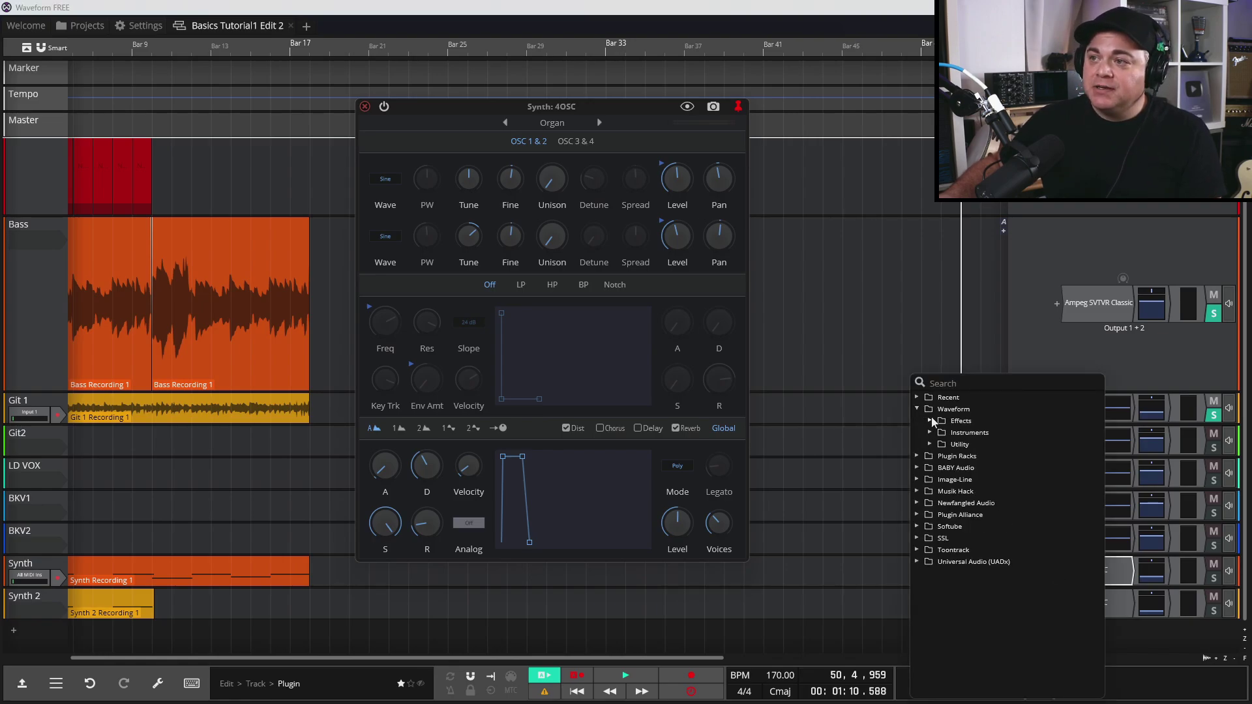
left_click(929, 421)
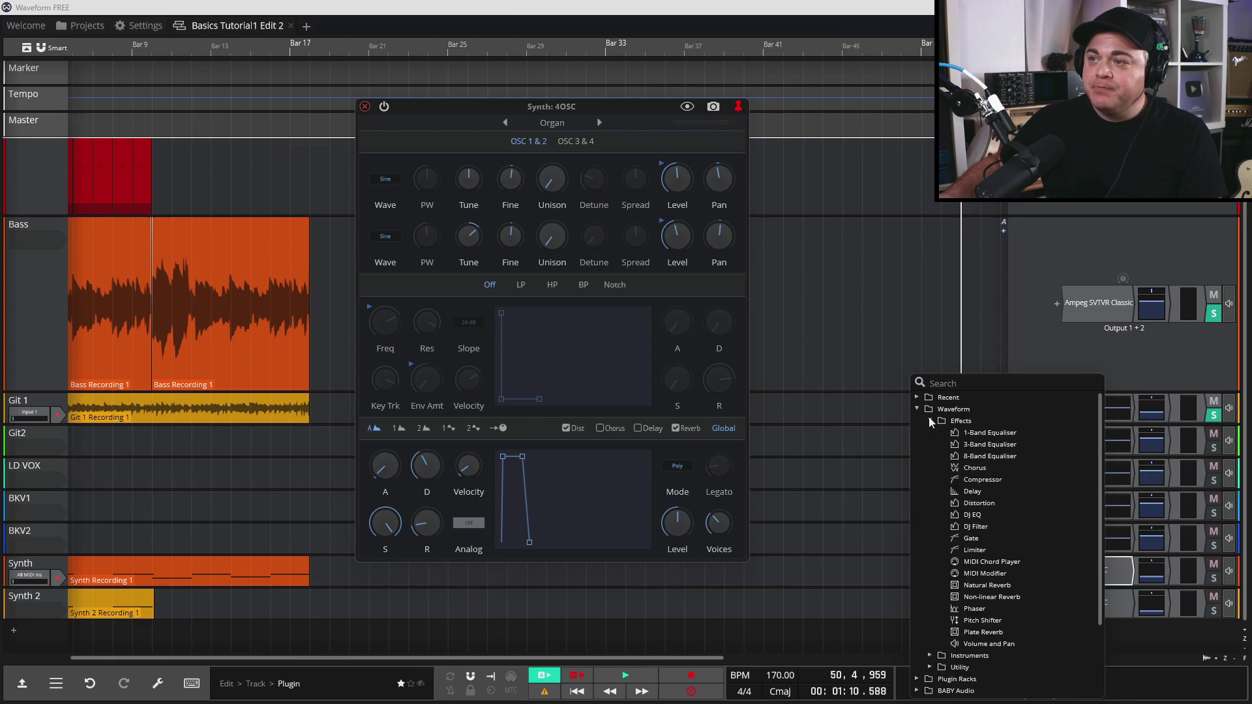
left_click(989, 562)
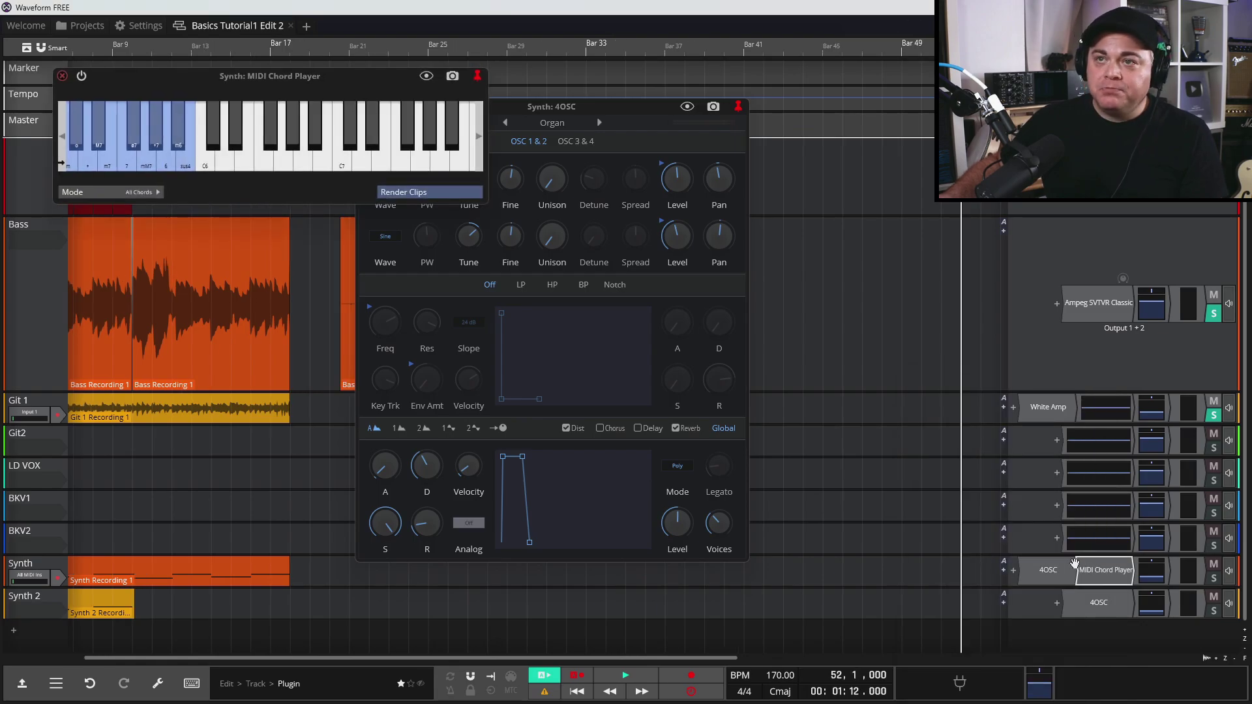
Move MIDI Chord Player ahead of 4OSC, open its window, and start playback.
left_click_drag(1107, 571, 1030, 567)
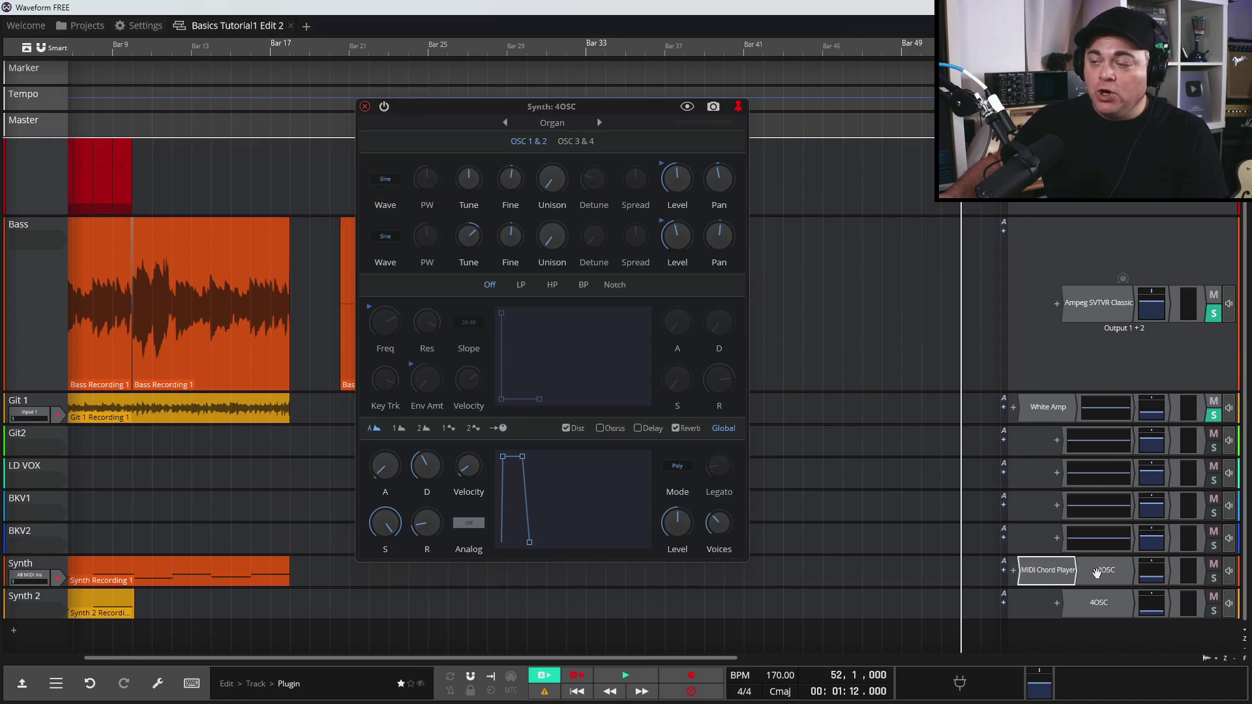
double_click(1038, 578)
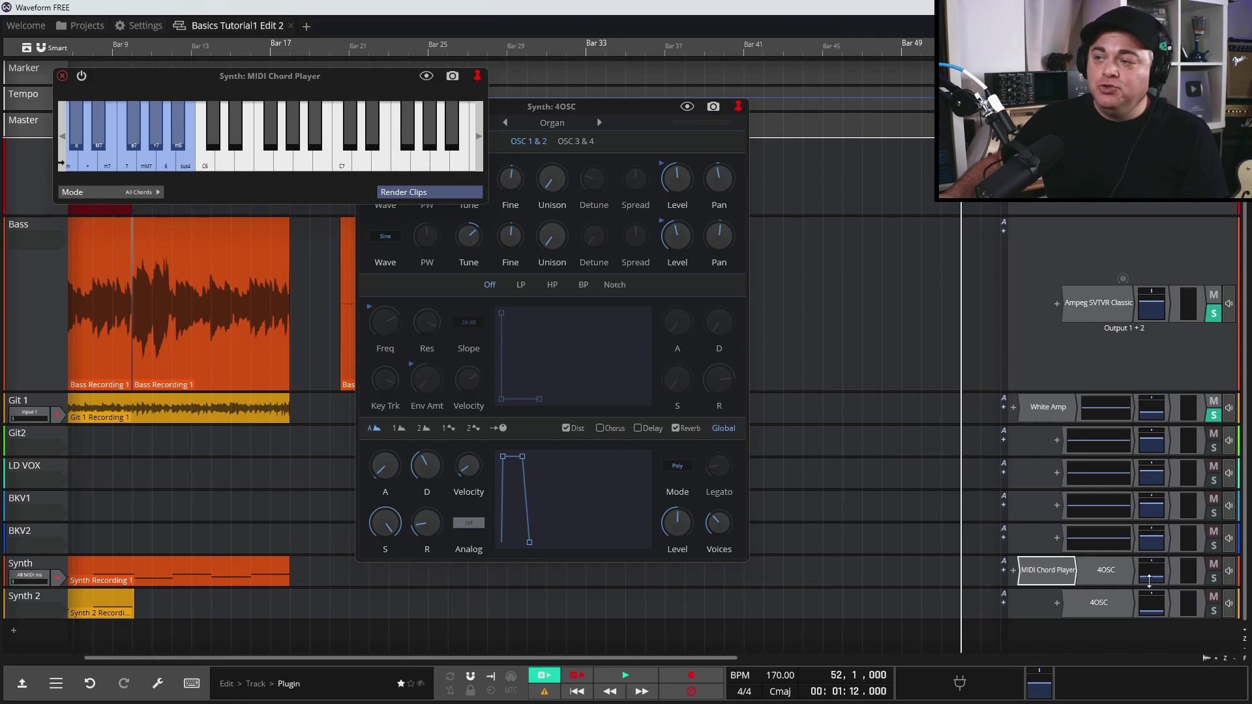
key("space")
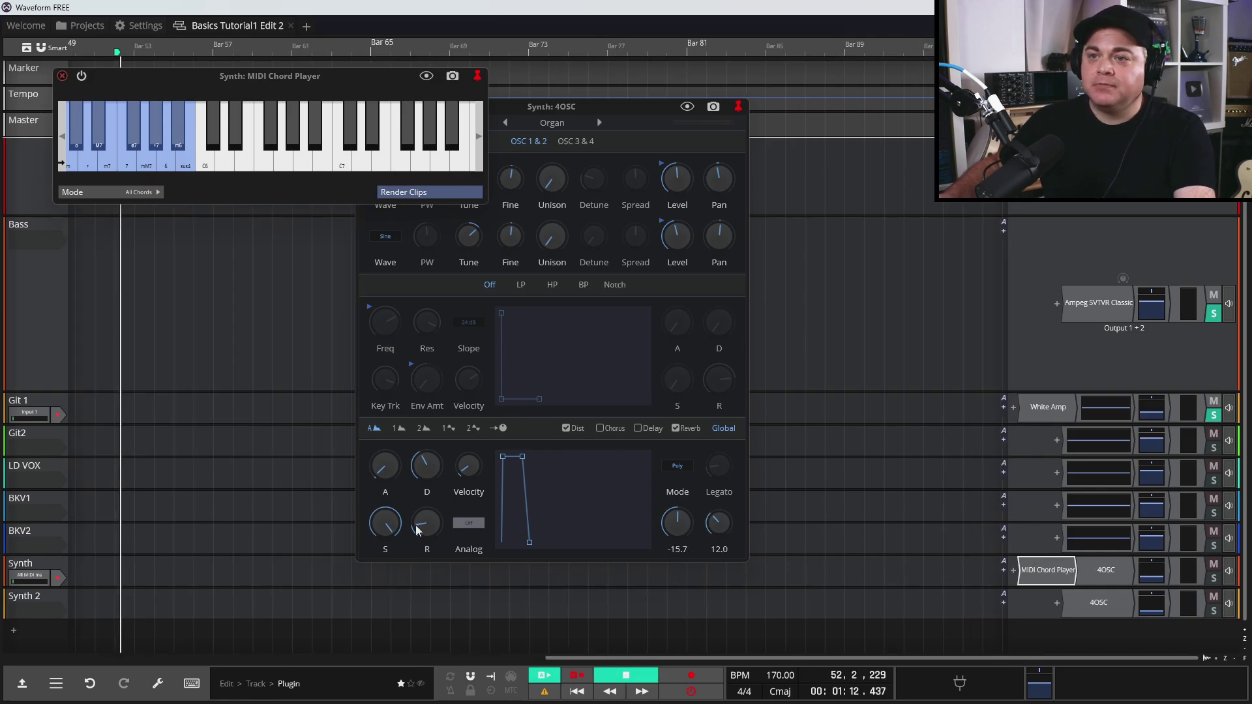